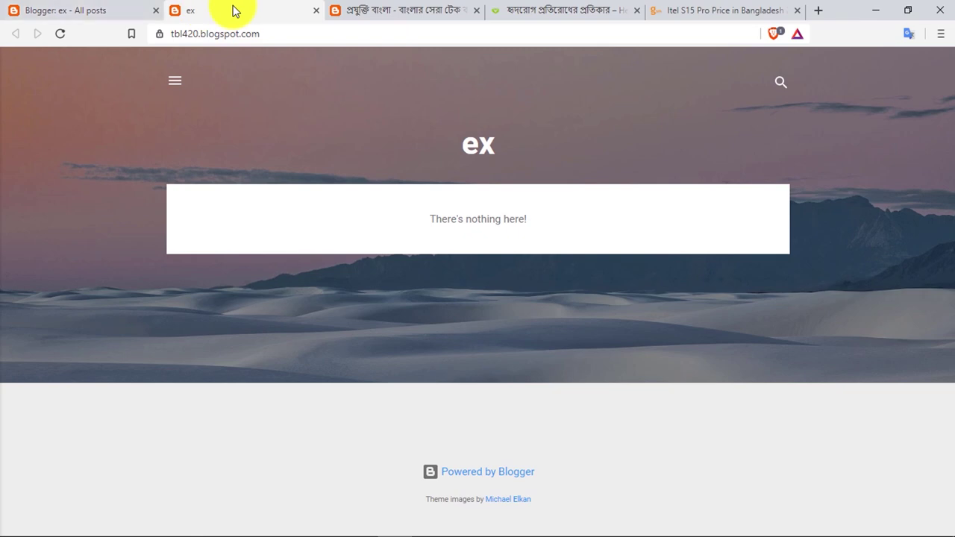
Step: Look over the ex blog's post list and blog selector in Blogger, and compare them with the live blog at tbl420.blogspot.com
left_click(66, 11)
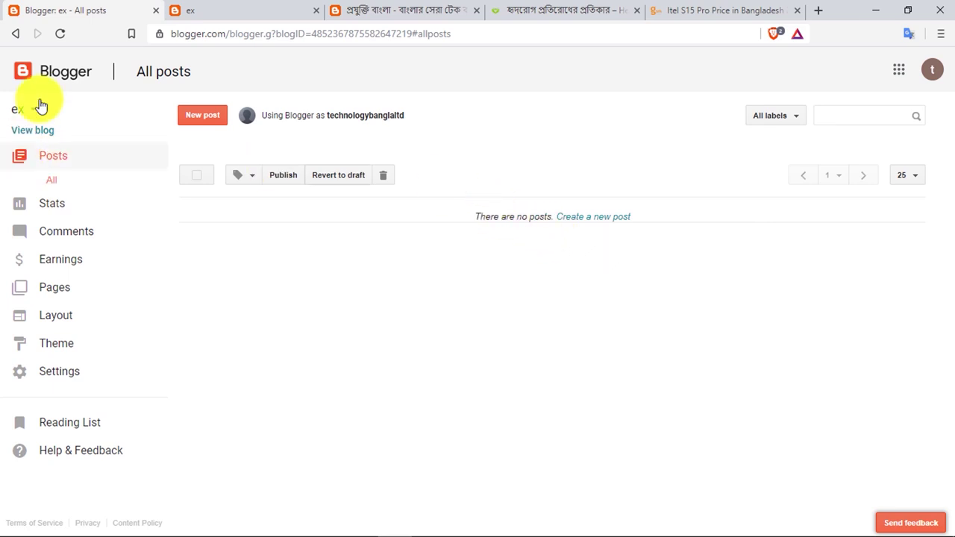
left_click(39, 178)
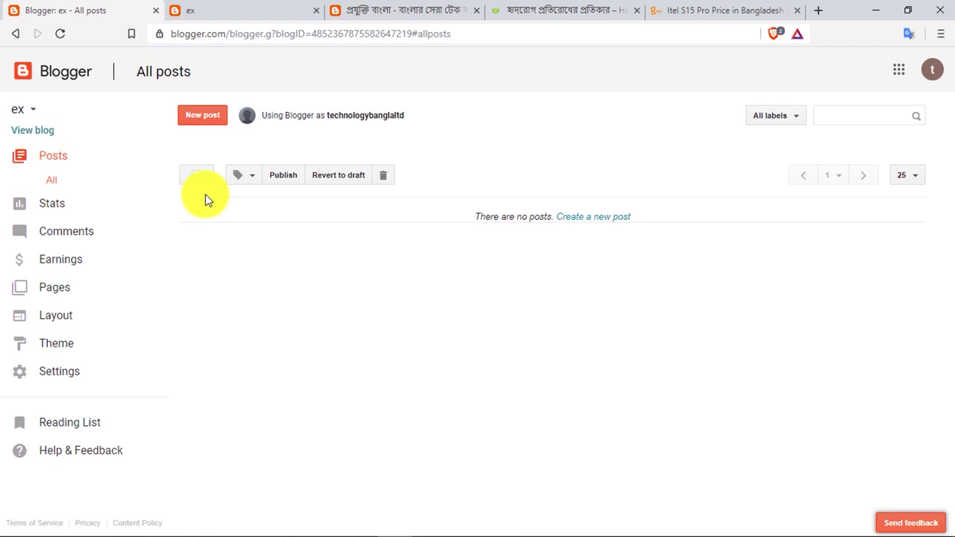
left_click(29, 110)
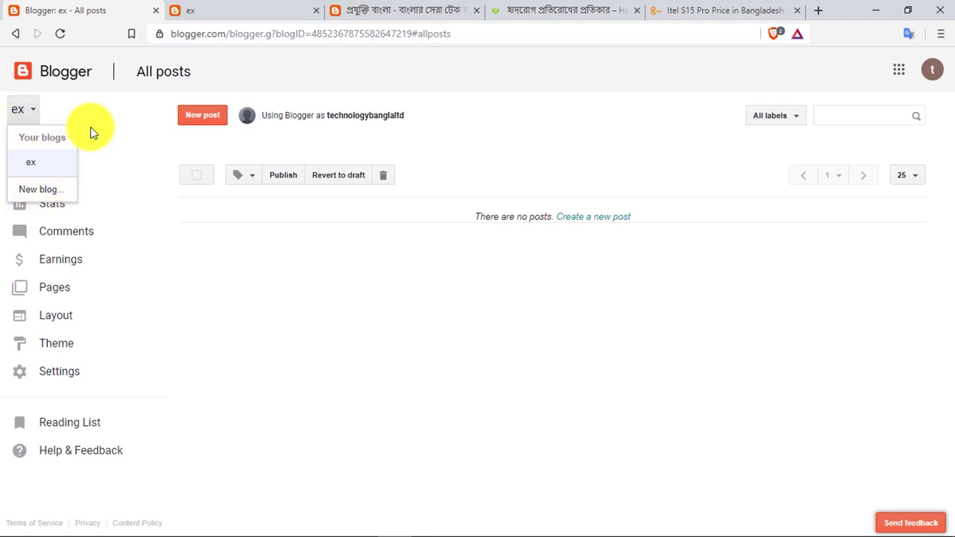
left_click(31, 162)
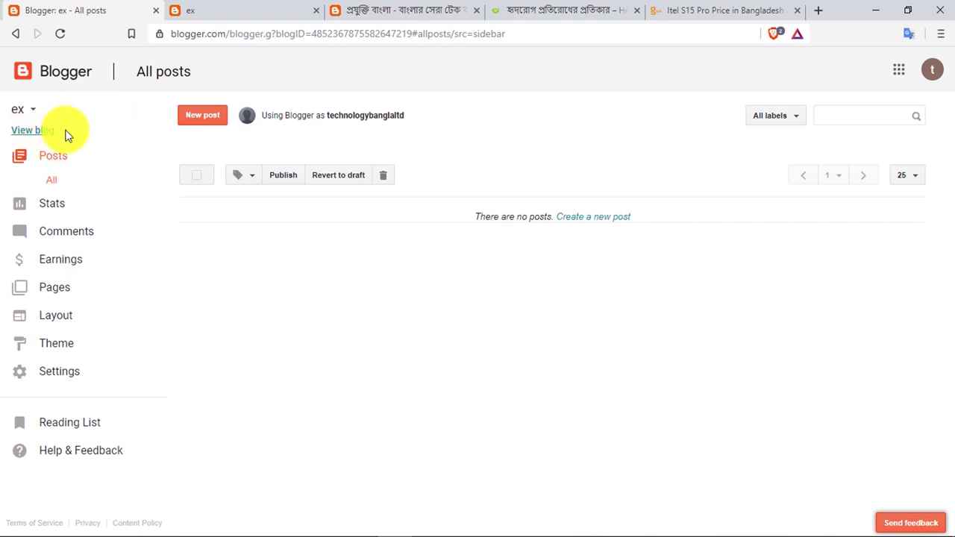
left_click(246, 15)
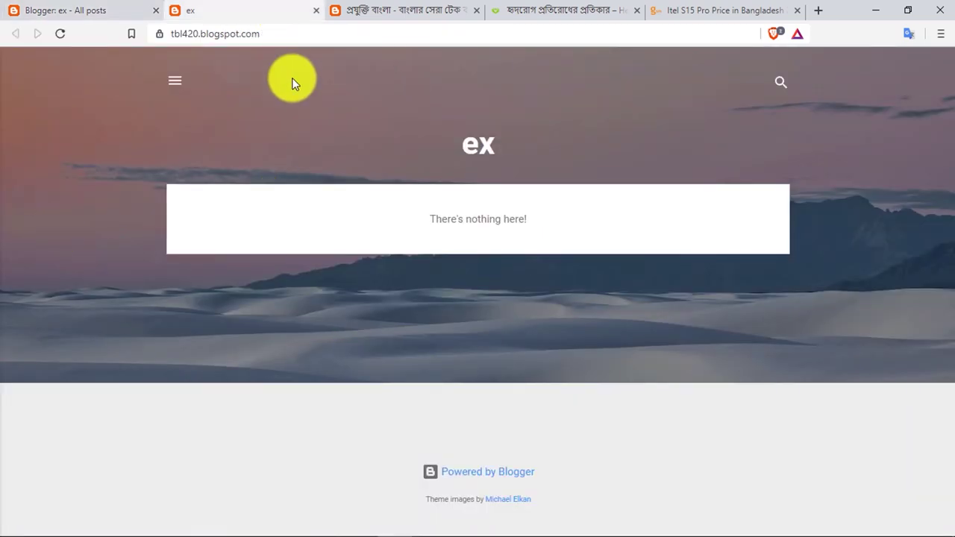
left_click(95, 9)
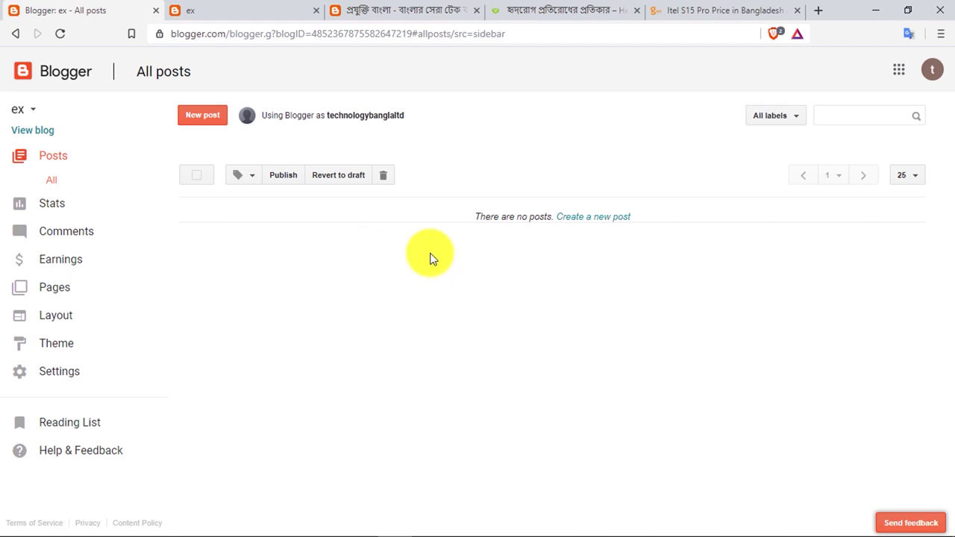
Step: Review the ex blog's overview stats and its published comments
left_click(51, 207)
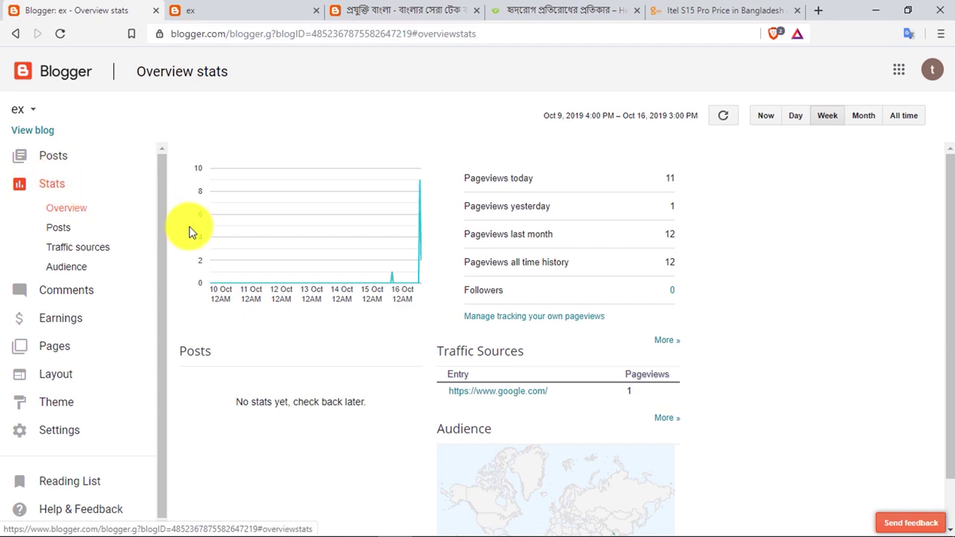
left_click(69, 292)
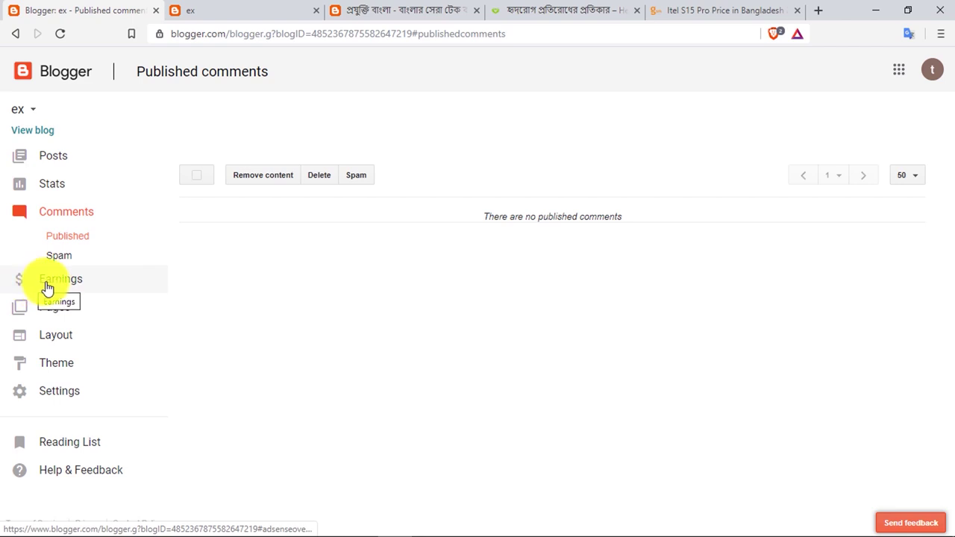
Step: Open the blog's Earnings section and read the text about AdSense and qualifying for it
left_click(72, 288)
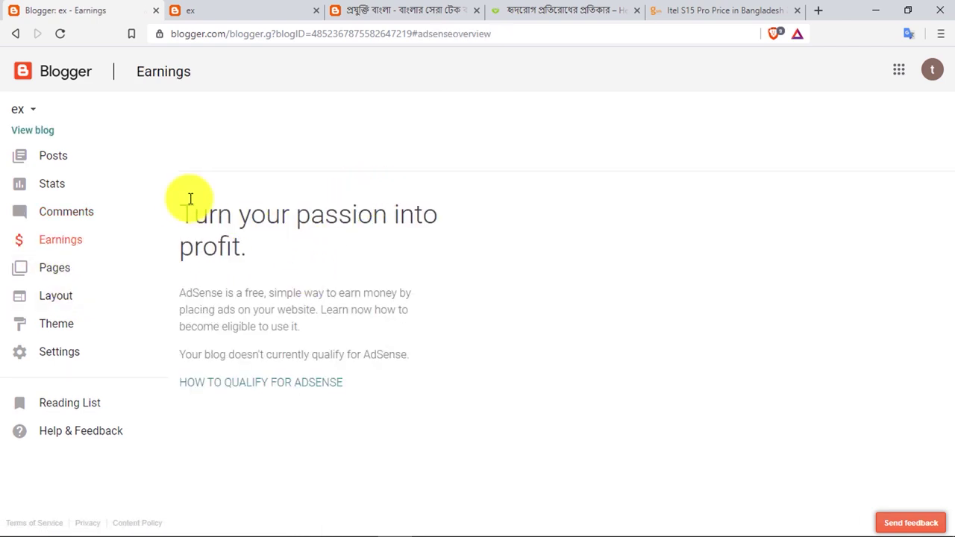
left_click_drag(187, 196, 195, 217)
left_click_drag(242, 285, 367, 378)
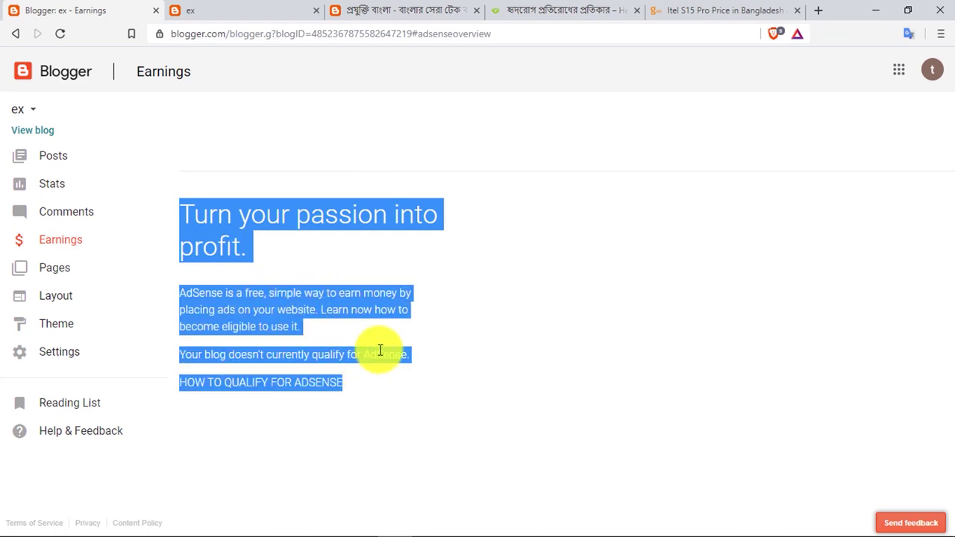
left_click(273, 240)
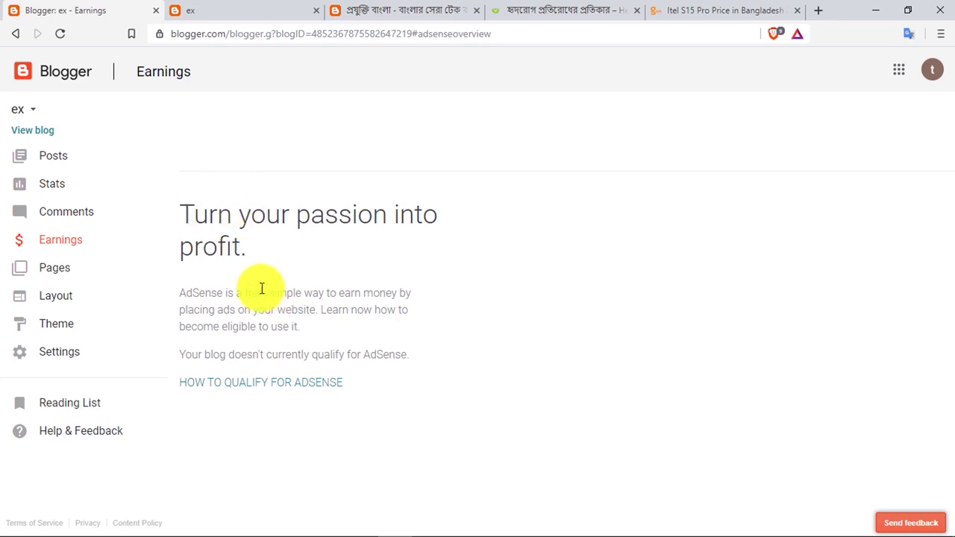
Step: View the ex blog's Pages section, and examine the Contact Us page of prozuktibangla1.blogspot.com as an example page
left_click(48, 269)
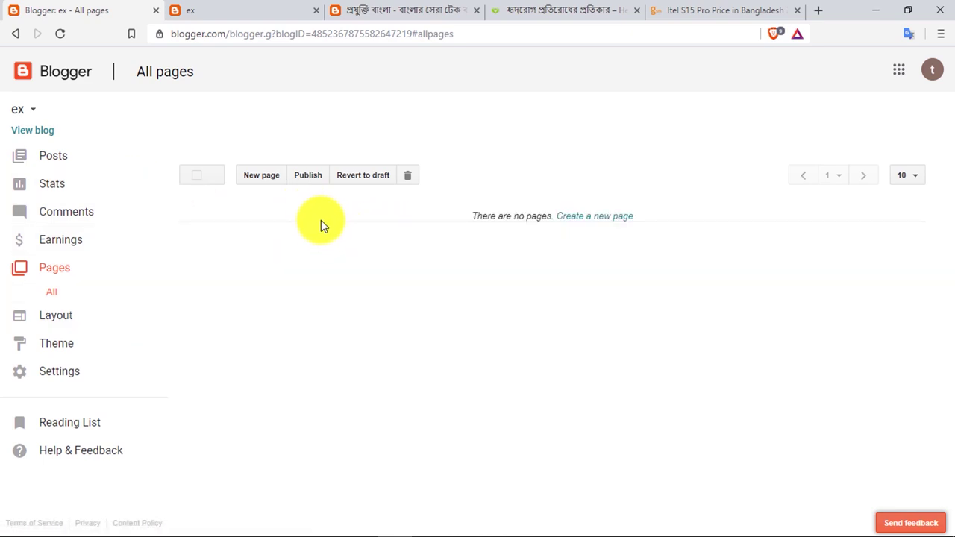
left_click(393, 9)
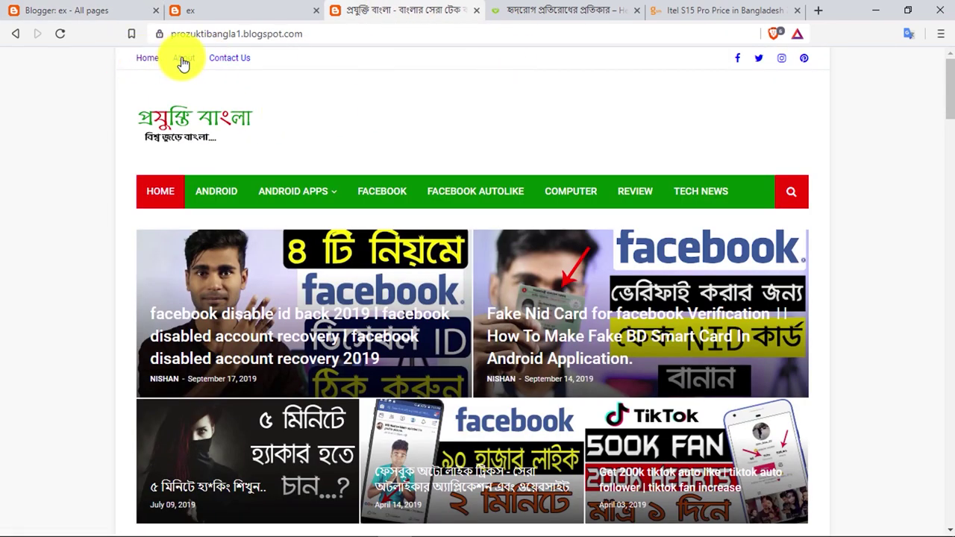
left_click(225, 58)
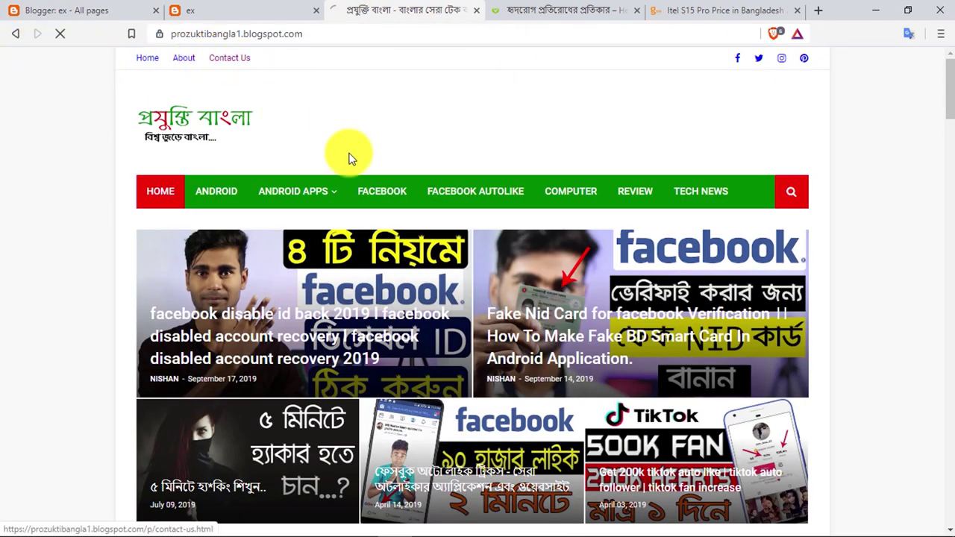
mouse_move(329, 195)
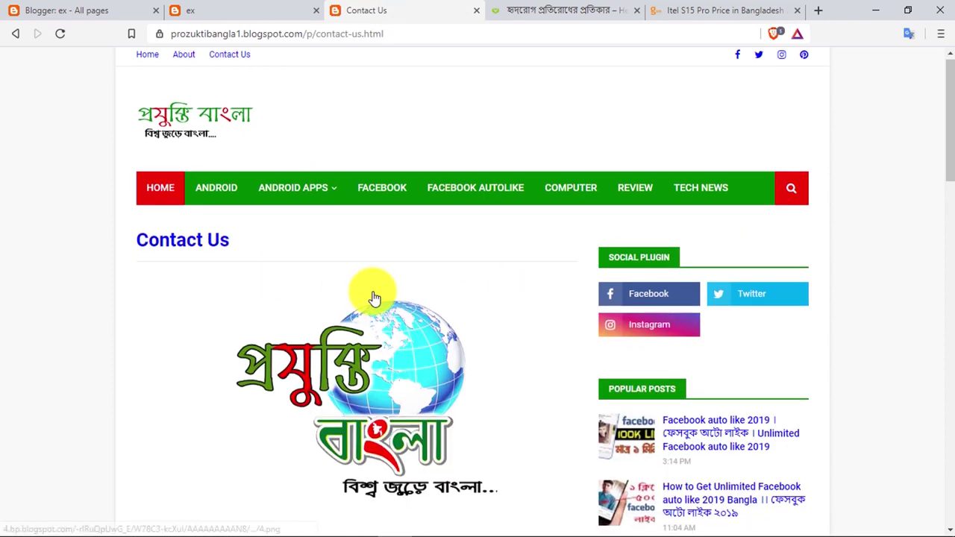
scroll(373, 298, "down", 3)
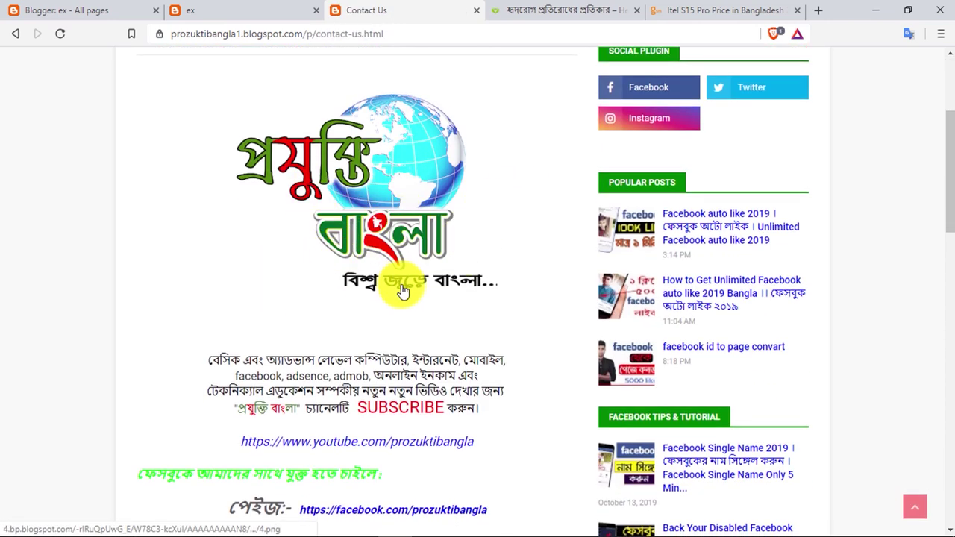
left_click_drag(190, 365, 436, 390)
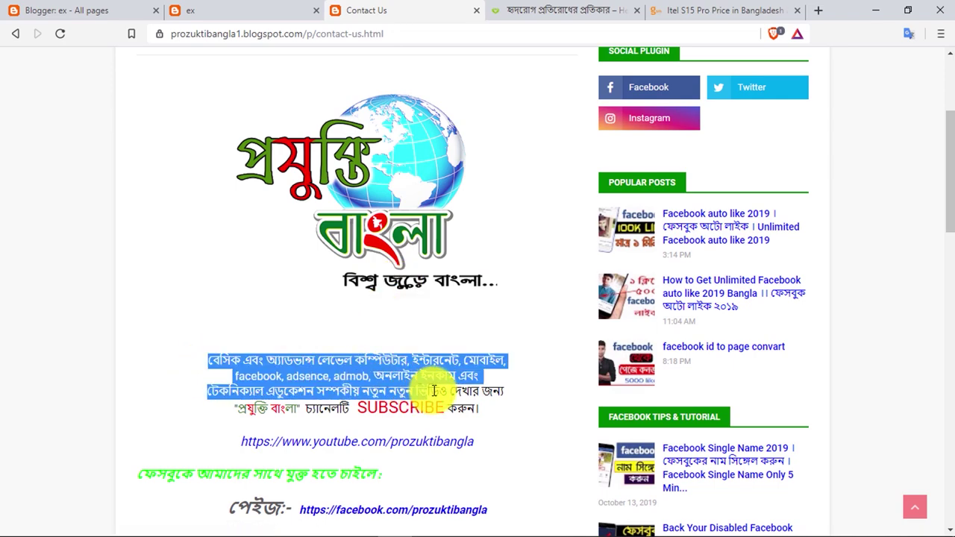
scroll(478, 389, "down", 2)
left_click(224, 338)
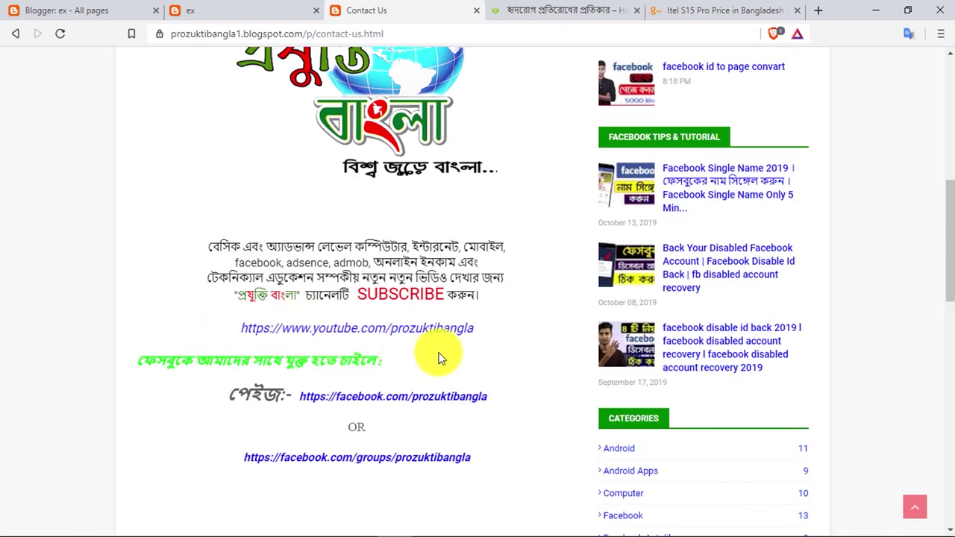
scroll(277, 437, "up", 5)
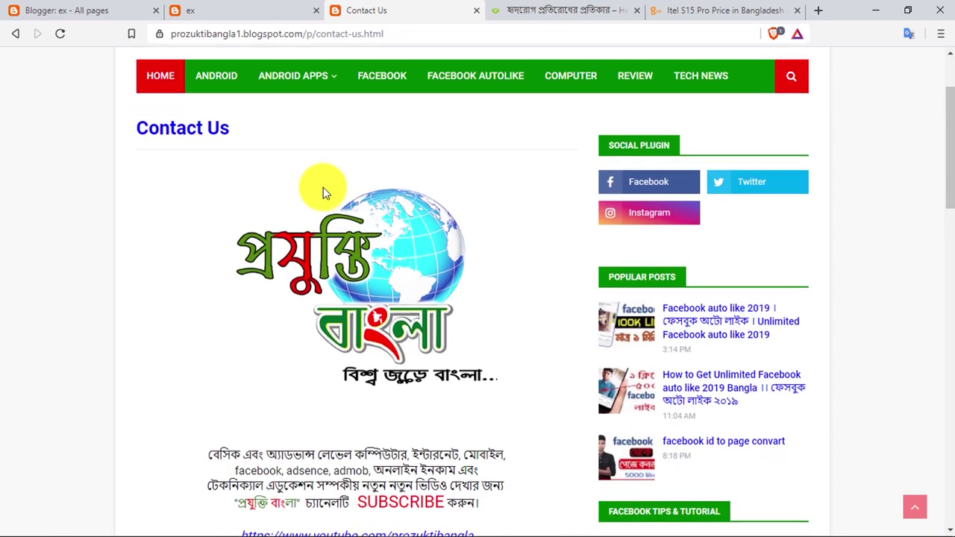
Step: Return to Blogger and examine the gadget sections in the ex blog's Layout
key("ctrl+1")
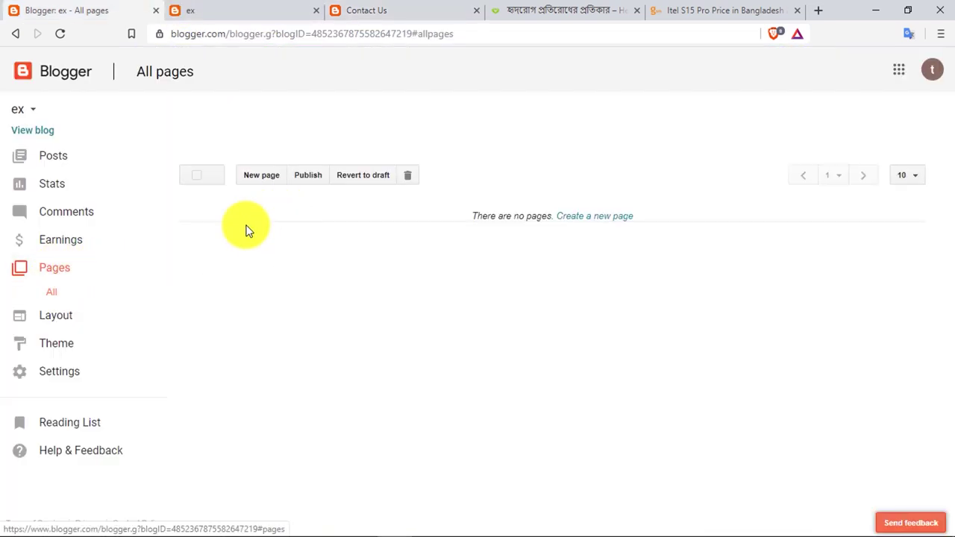
left_click(59, 316)
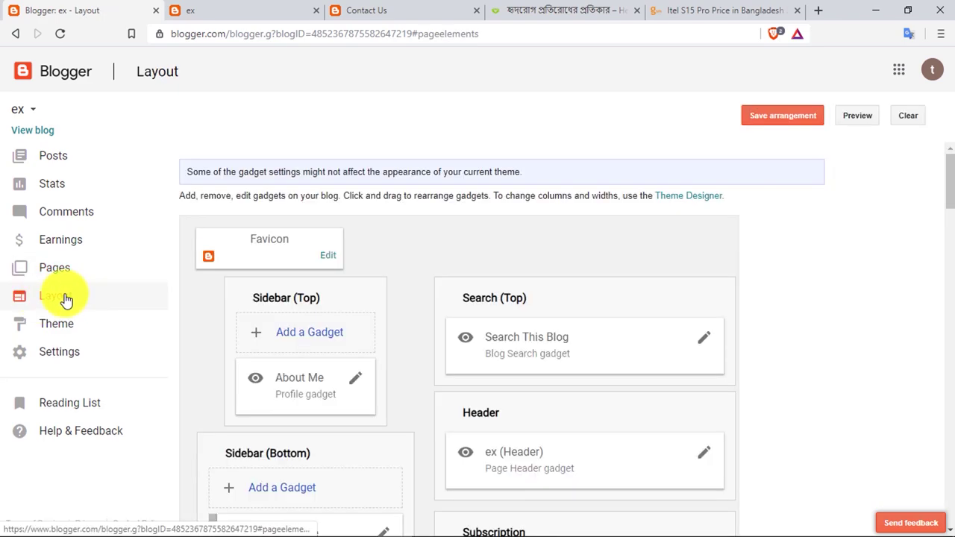
scroll(246, 277, "down", 2)
scroll(410, 260, "down", 3)
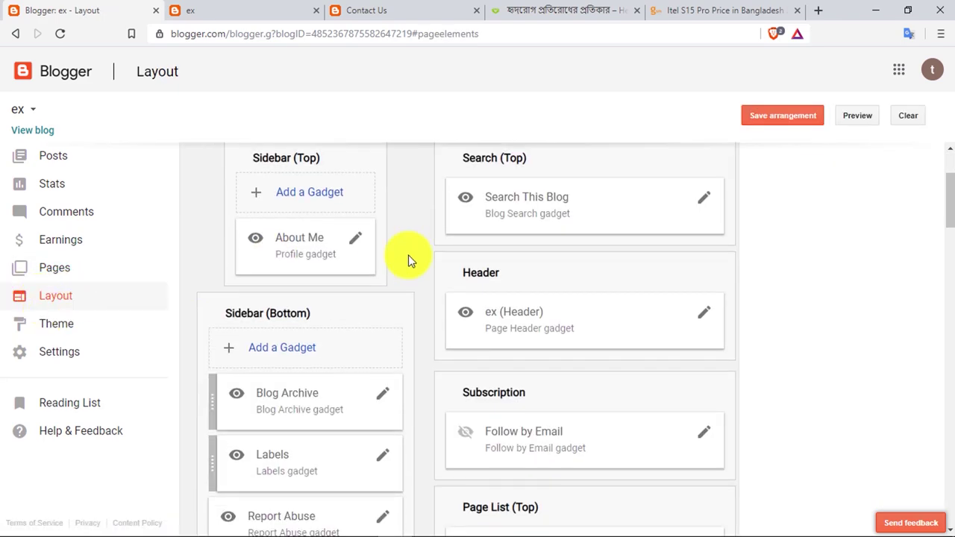
scroll(486, 241, "up", 4)
scroll(408, 251, "up", 1)
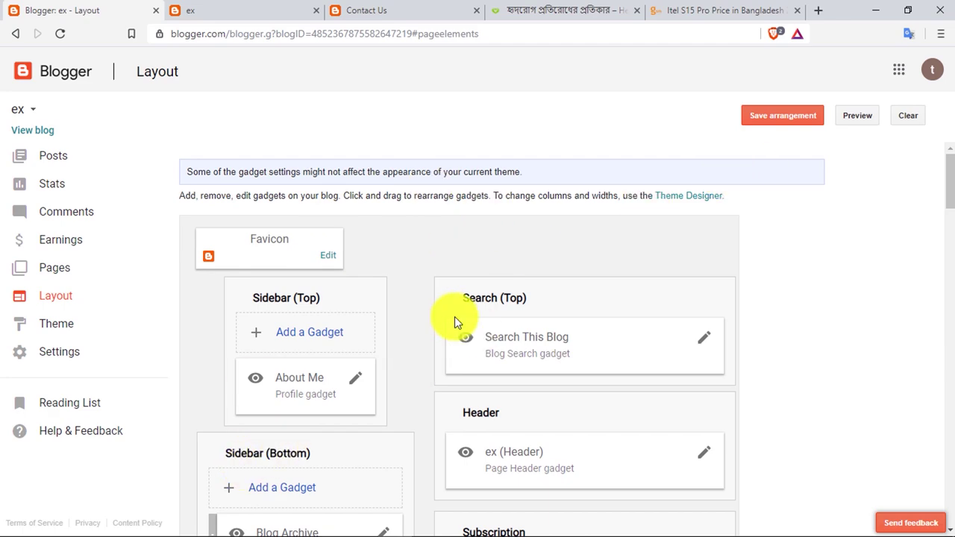
mouse_move(458, 333)
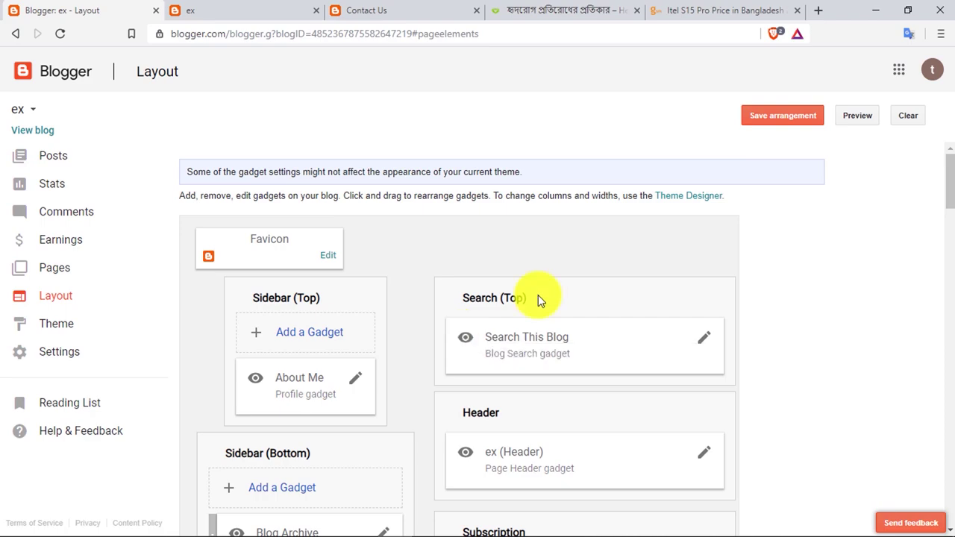
Step: Examine how the prozuktibangla1 blog's home page is arranged, from the header menu down to the sidebar categories
left_click(366, 10)
scroll(651, 296, "down", 4)
scroll(650, 296, "up", 4)
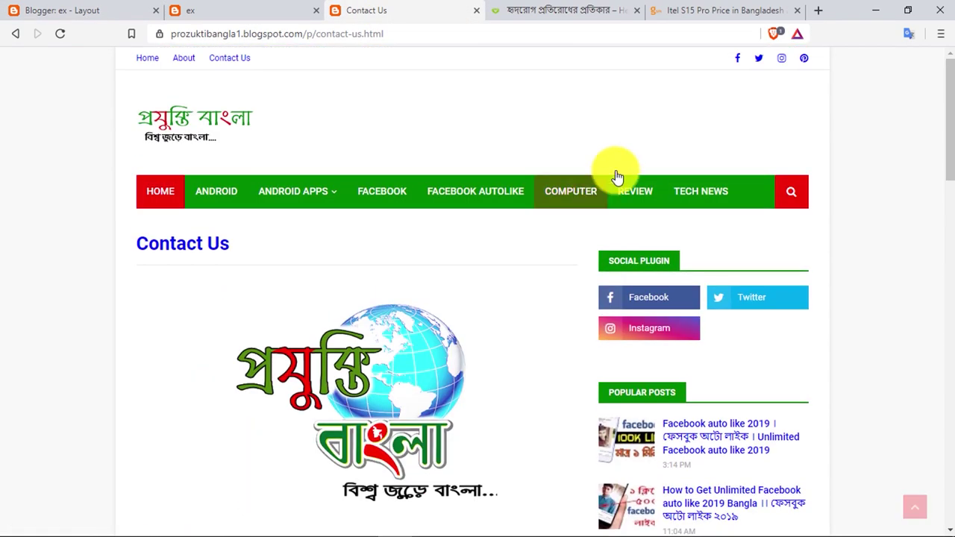
left_click(157, 190)
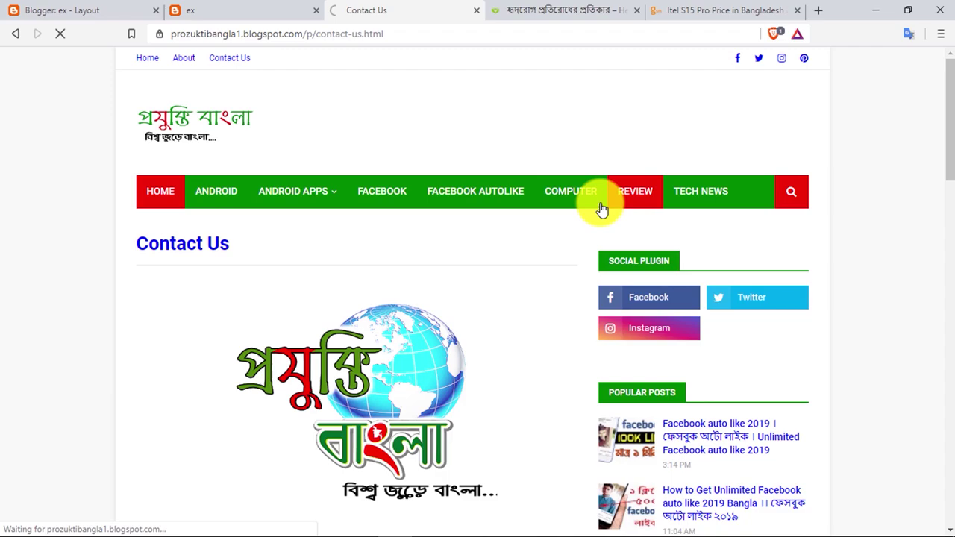
scroll(694, 387, "down", 5)
scroll(694, 386, "down", 5)
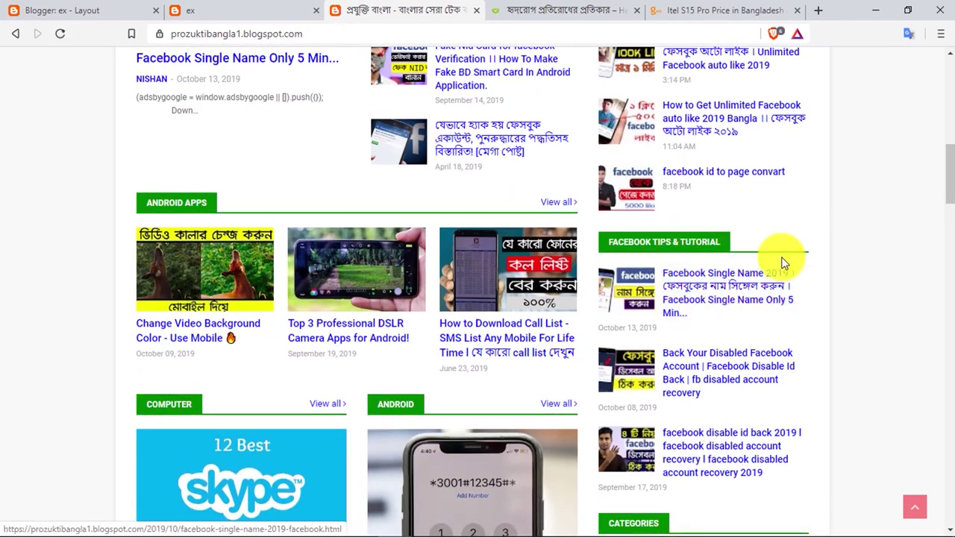
scroll(783, 261, "down", 5)
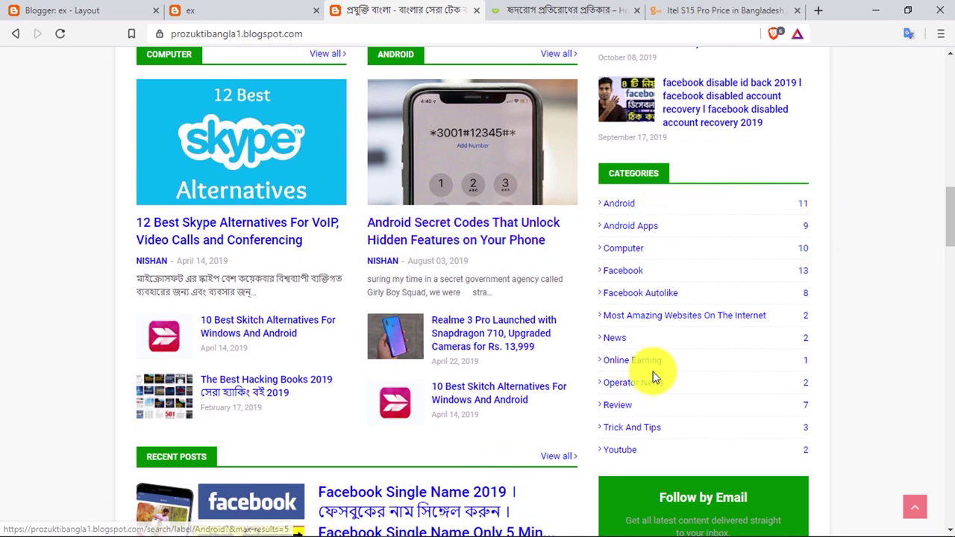
Step: Go back to the ex blog's Layout and look over the sidebar, subscription and page list gadgets
left_click(190, 10)
left_click(82, 10)
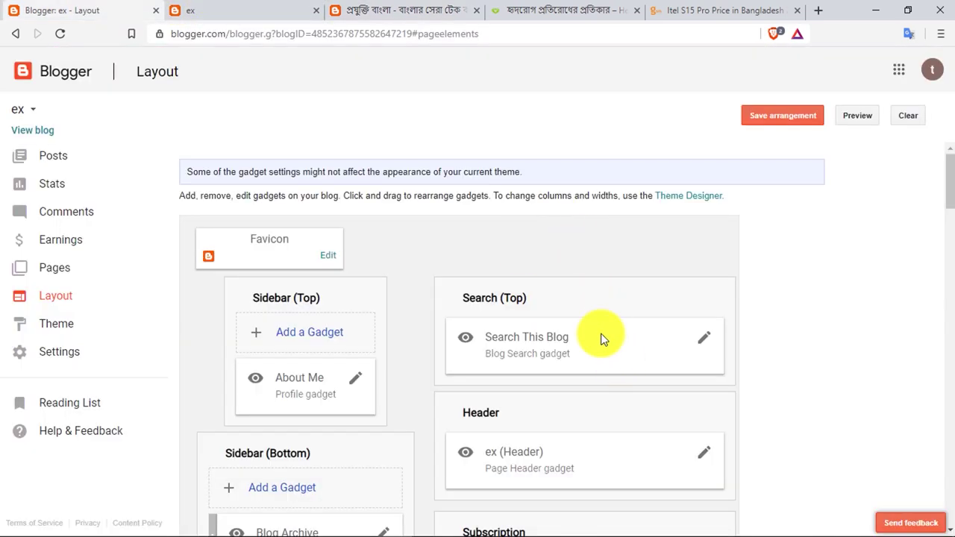
scroll(599, 337, "down", 2)
scroll(476, 313, "down", 2)
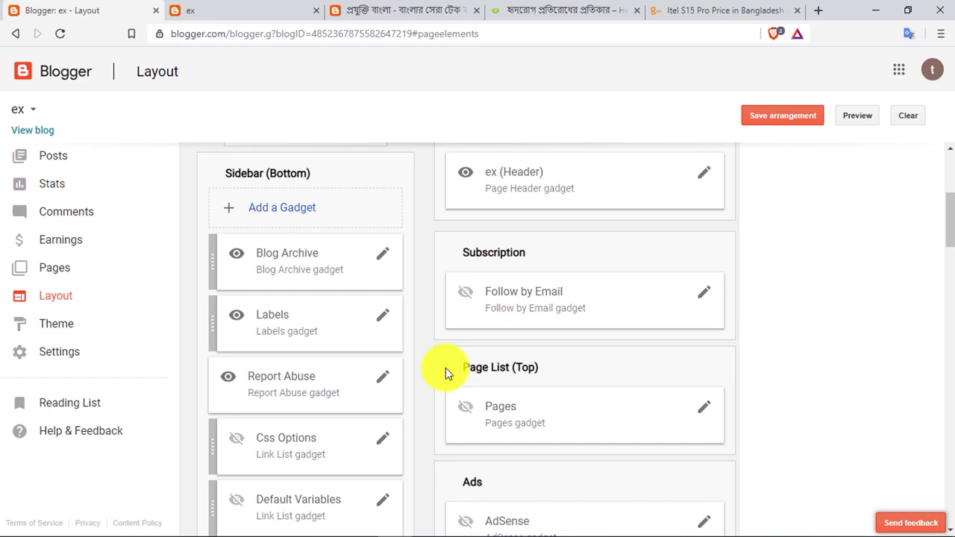
Step: Open the ex blog's Theme section, and compare the prozuktibangla1 blog's design with the live ex blog
left_click(59, 333)
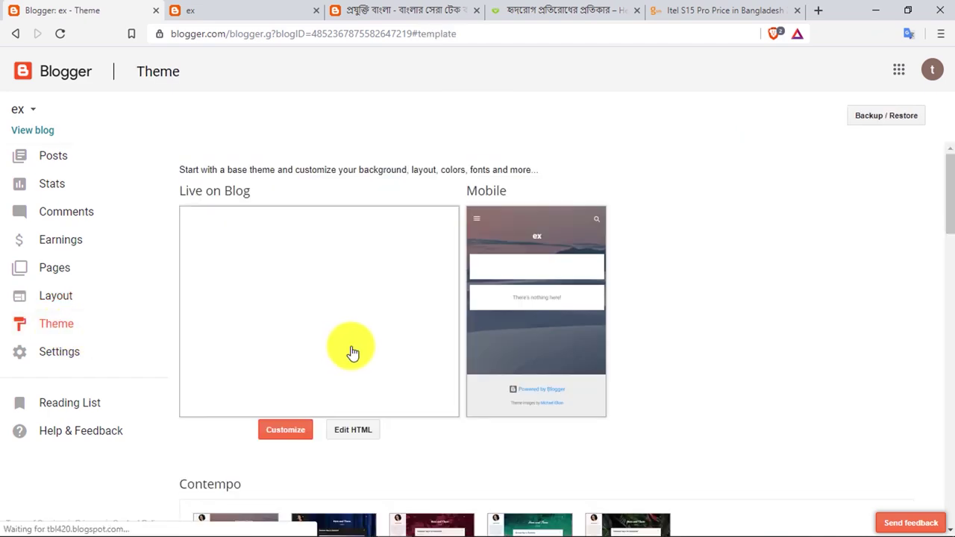
left_click(426, 9)
scroll(614, 352, "down", 5)
left_click(302, 9)
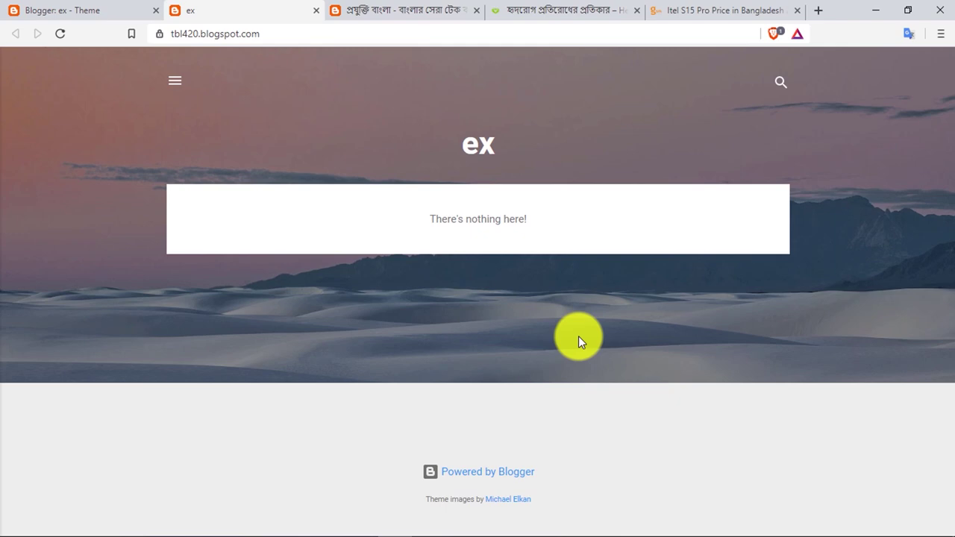
Step: Browse the Contempo, Soho and Emporio themes offered for the ex blog, and return to the live theme previews
left_click(81, 9)
scroll(427, 309, "down", 4)
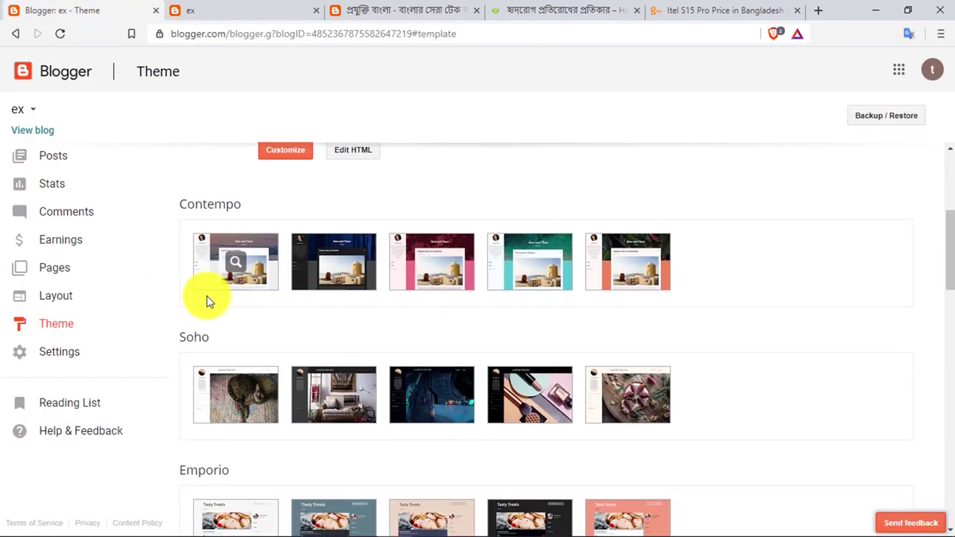
scroll(460, 315, "up", 2)
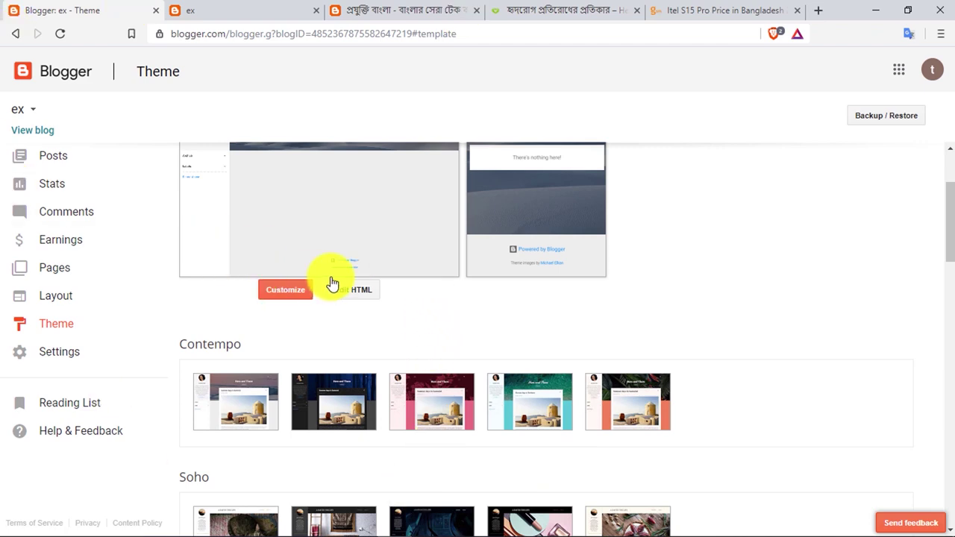
scroll(340, 276, "up", 2)
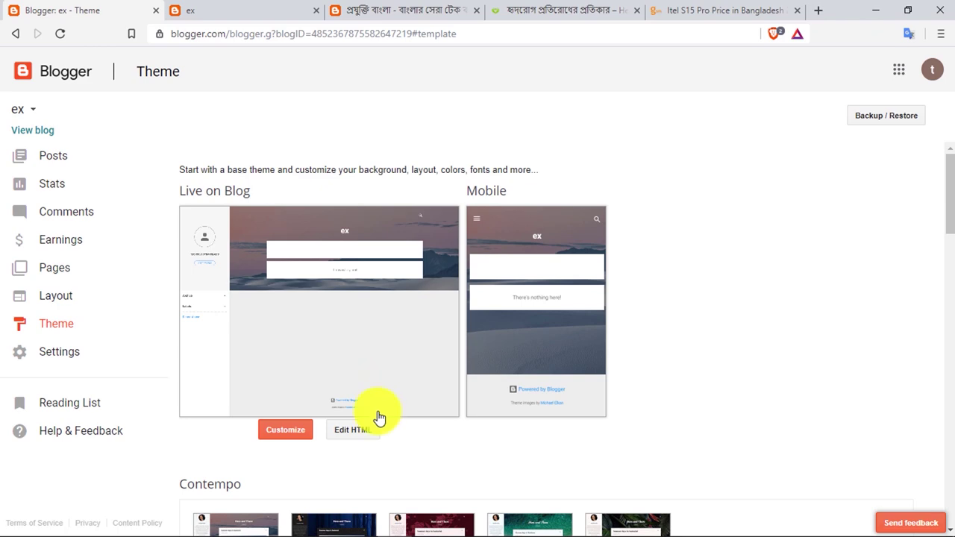
Step: Open the ex blog's Settings and look over the Basic page from the title down to the permissions
left_click(64, 358)
scroll(115, 365, "down", 1)
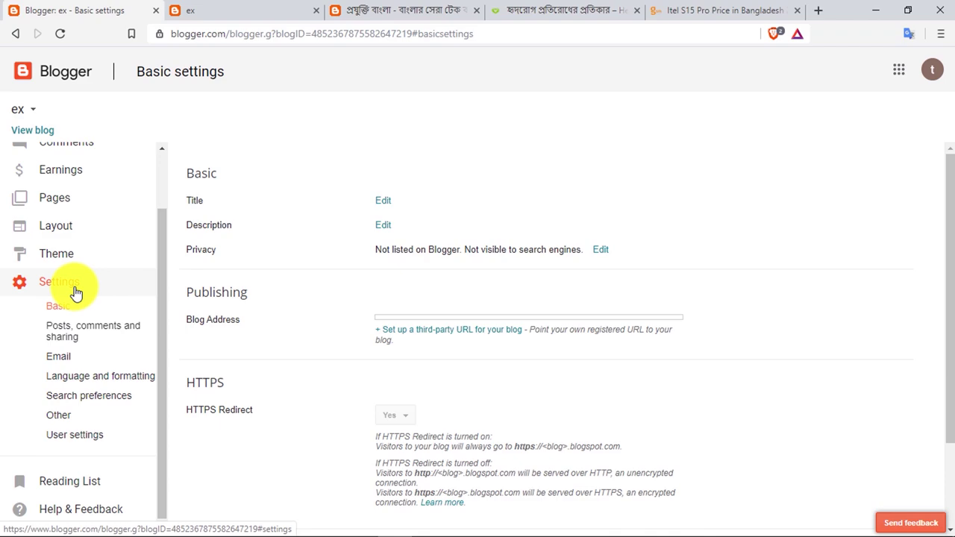
scroll(336, 254, "down", 2)
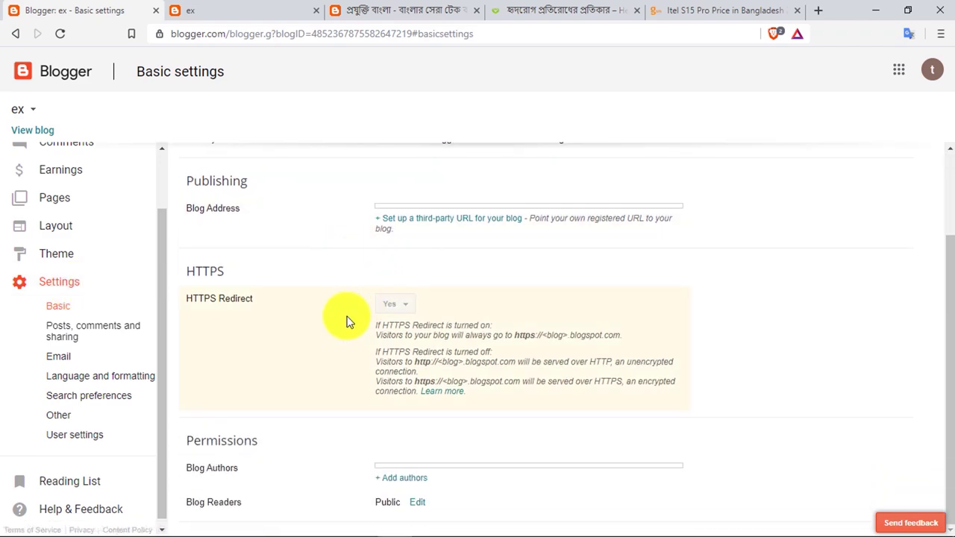
scroll(160, 415, "down", 1)
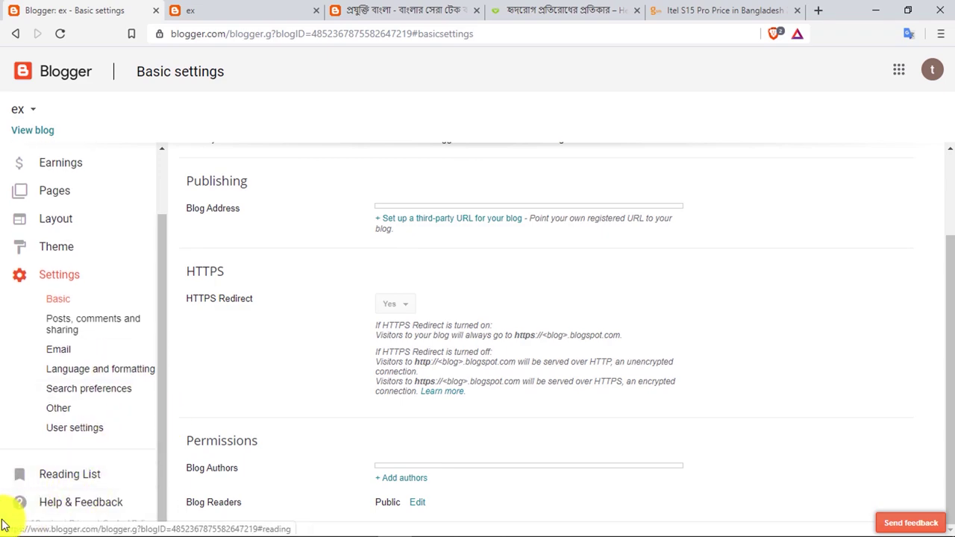
left_click(95, 487)
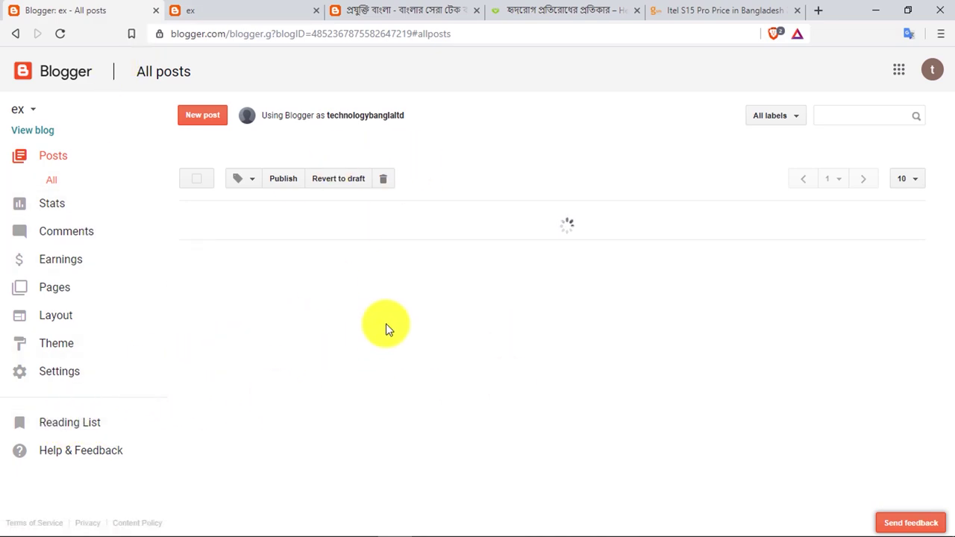
Step: Compare the live ex blog with the prozuktibangla1 home page, including its header menu, featured posts and sidebar
left_click(276, 12)
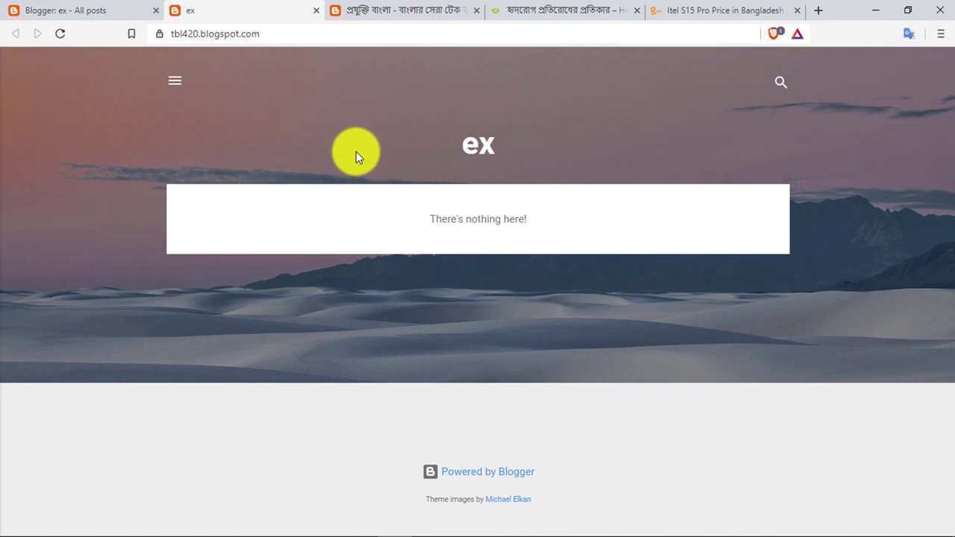
left_click(383, 15)
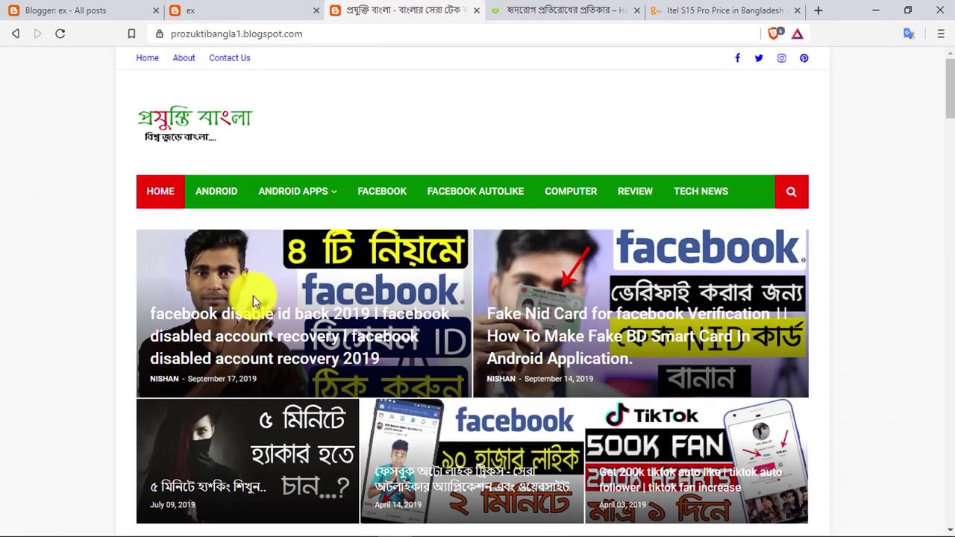
scroll(549, 409, "down", 3)
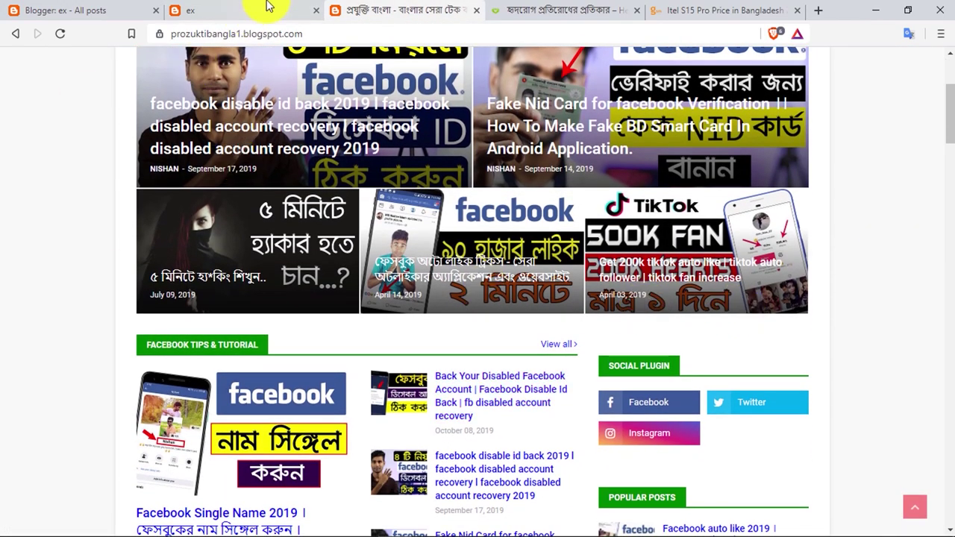
left_click(224, 10)
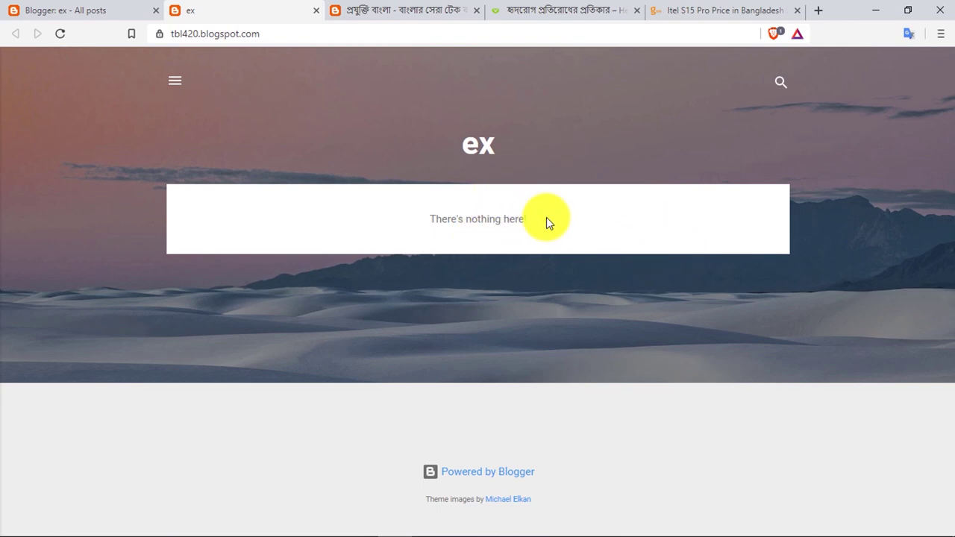
left_click(341, 13)
scroll(527, 326, "up", 5)
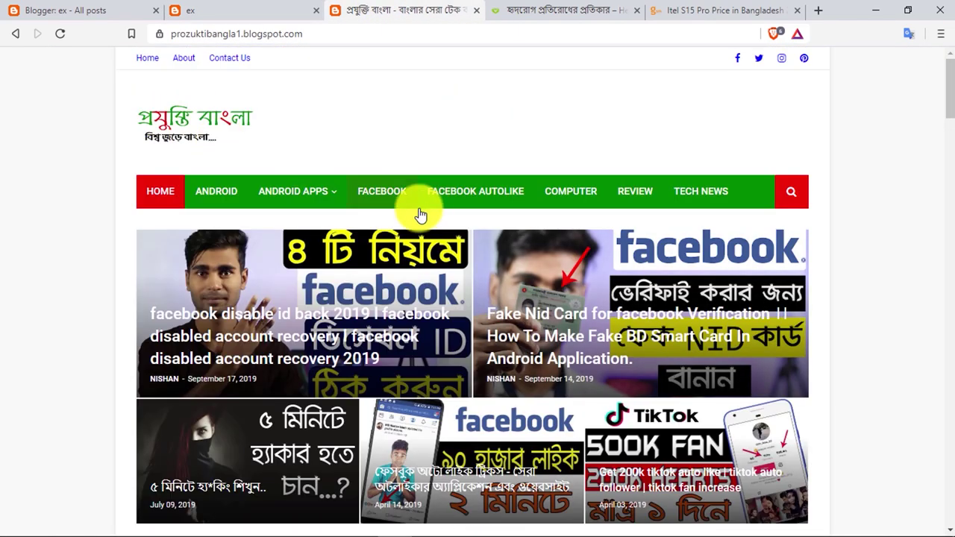
Step: Reopen the ex blog's Theme section, and check its live previews against the prozuktibangla1 home page design
left_click(52, 11)
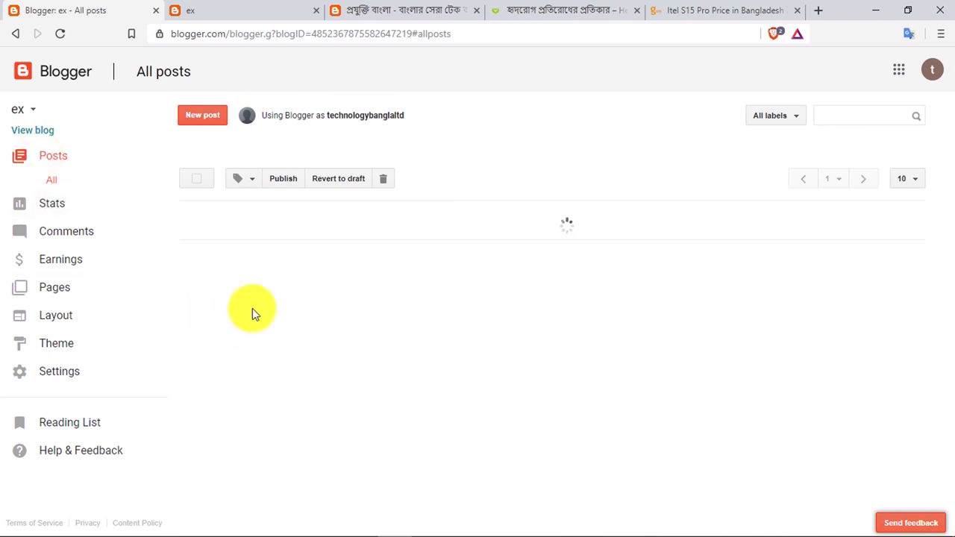
left_click(64, 347)
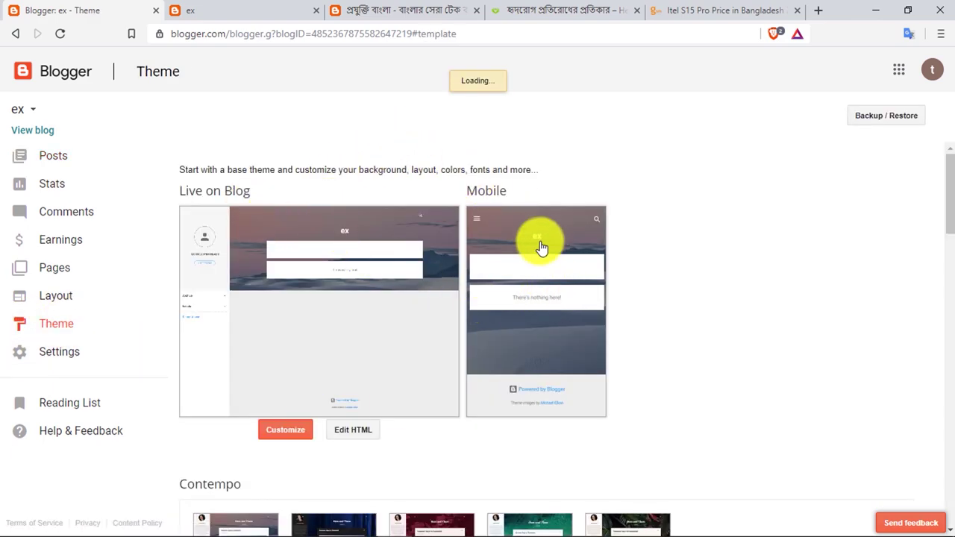
left_click(392, 10)
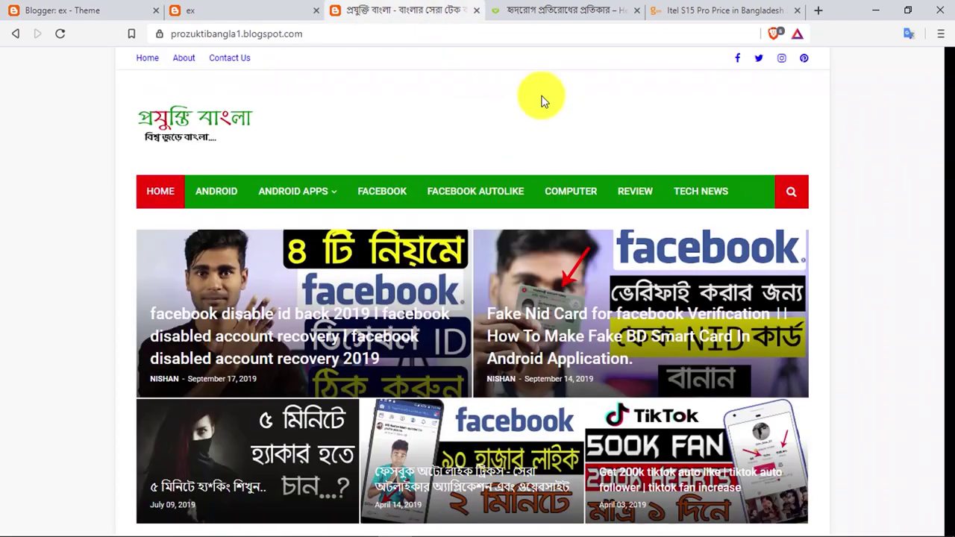
scroll(351, 224, "down", 3)
scroll(261, 149, "up", 3)
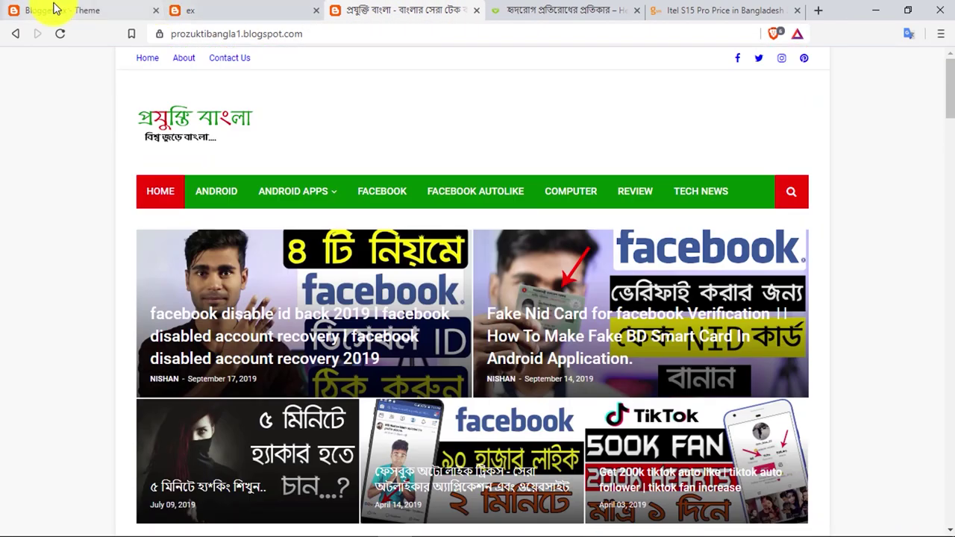
left_click(56, 9)
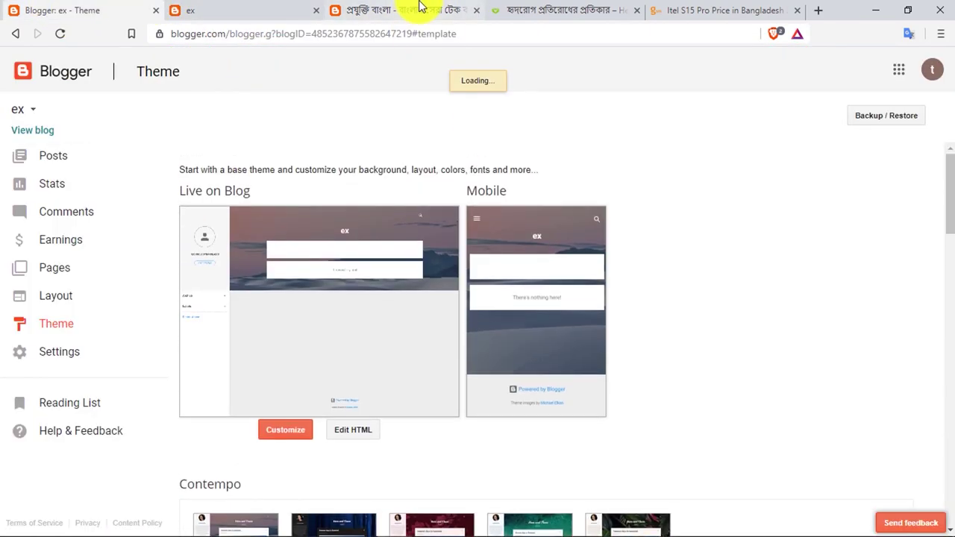
left_click(418, 9)
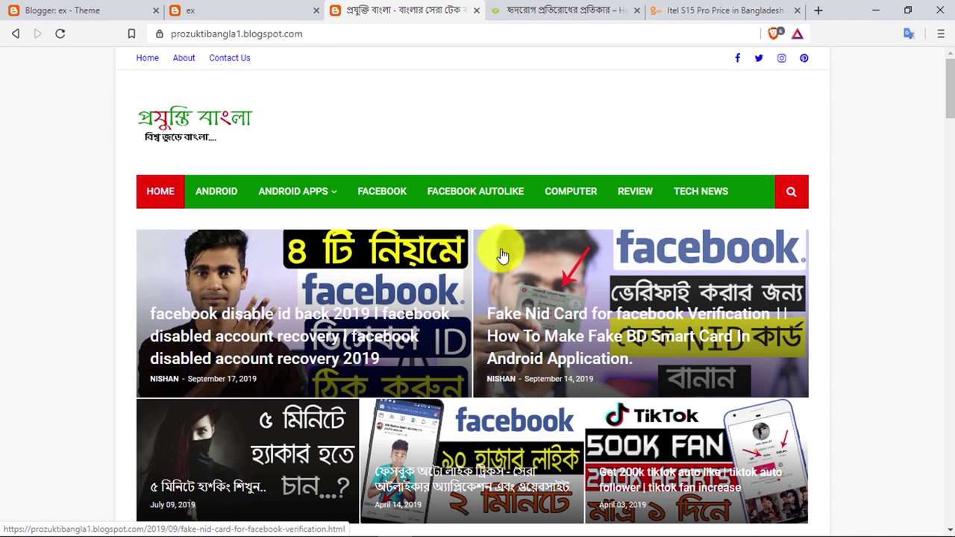
key("ctrl+1")
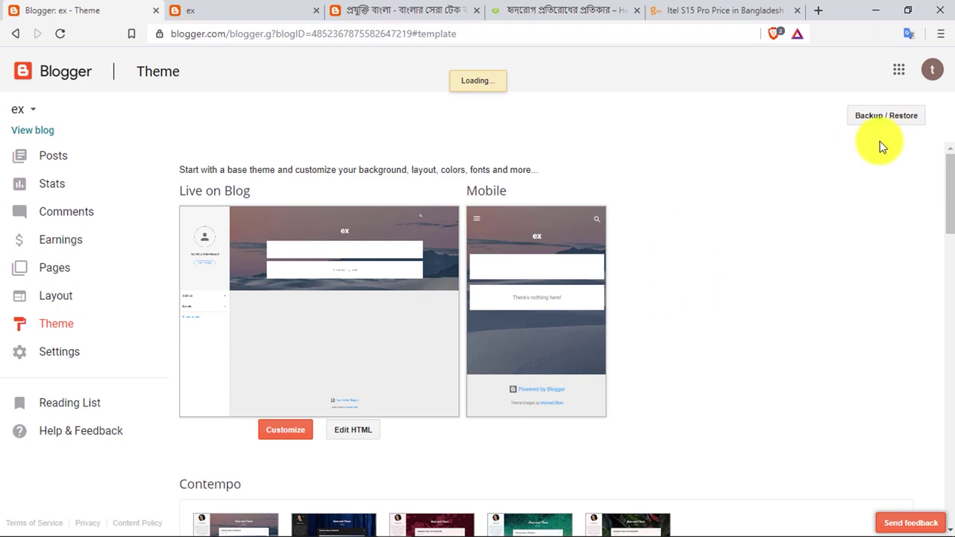
Step: Locate the TechnologyBangla LTD theme file in New folder, and open Backup / Restore for the ex blog's theme in the browser
left_click(876, 9)
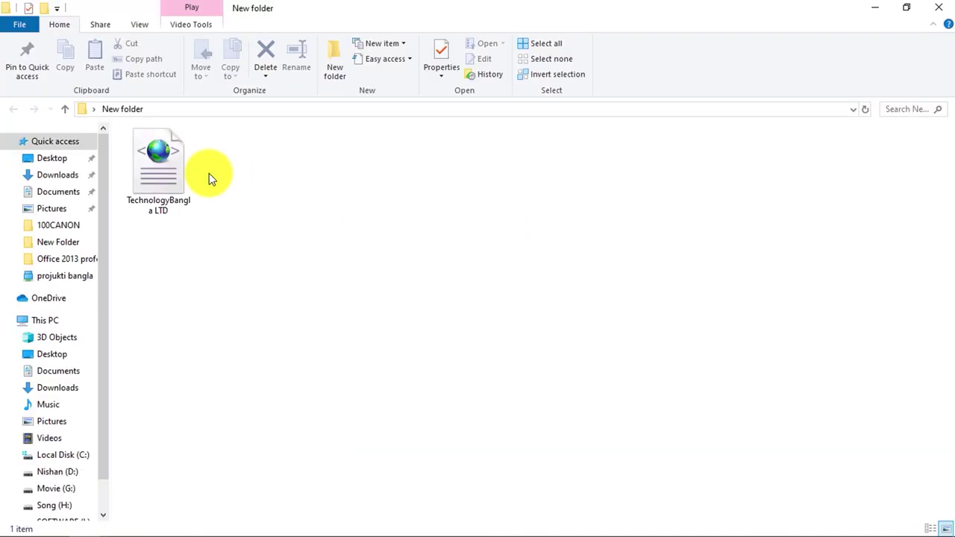
left_click(169, 196)
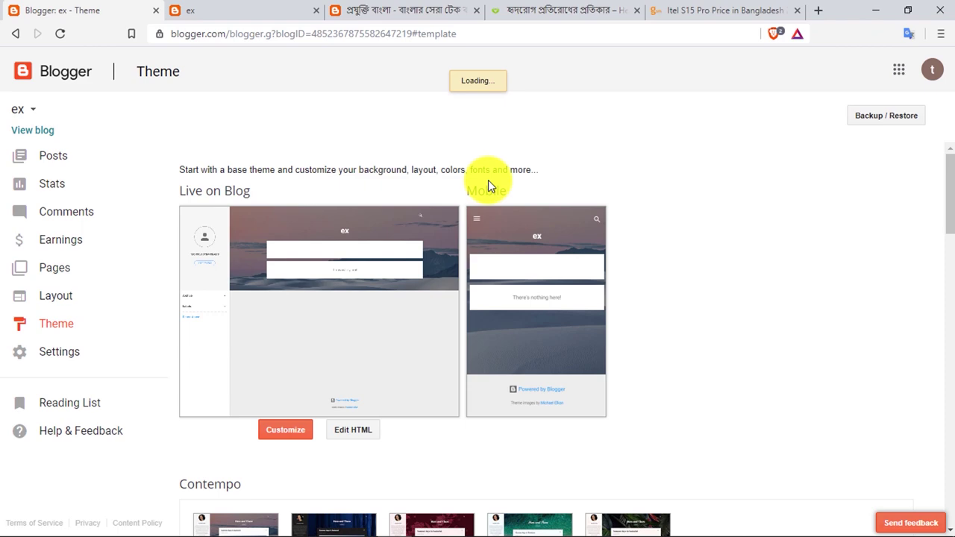
left_click(879, 118)
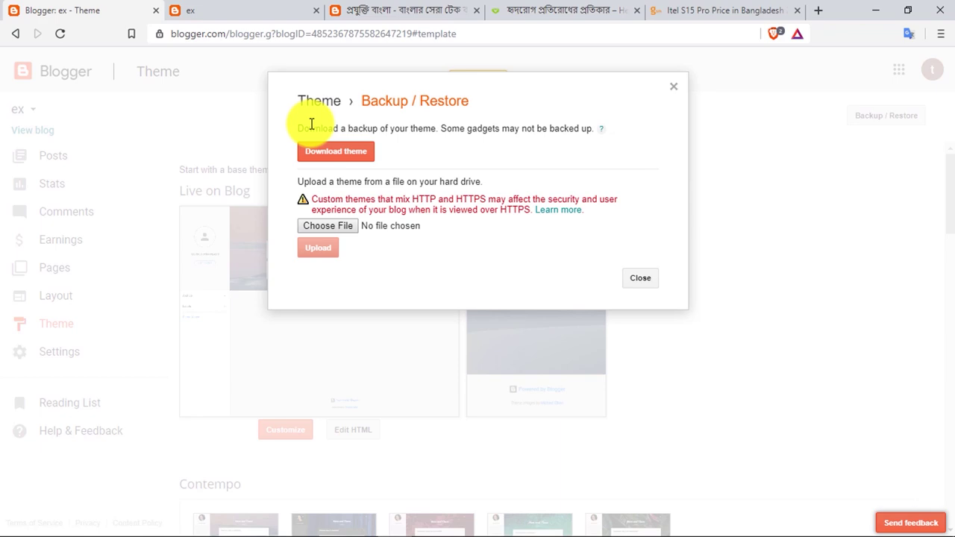
left_click_drag(301, 128, 389, 131)
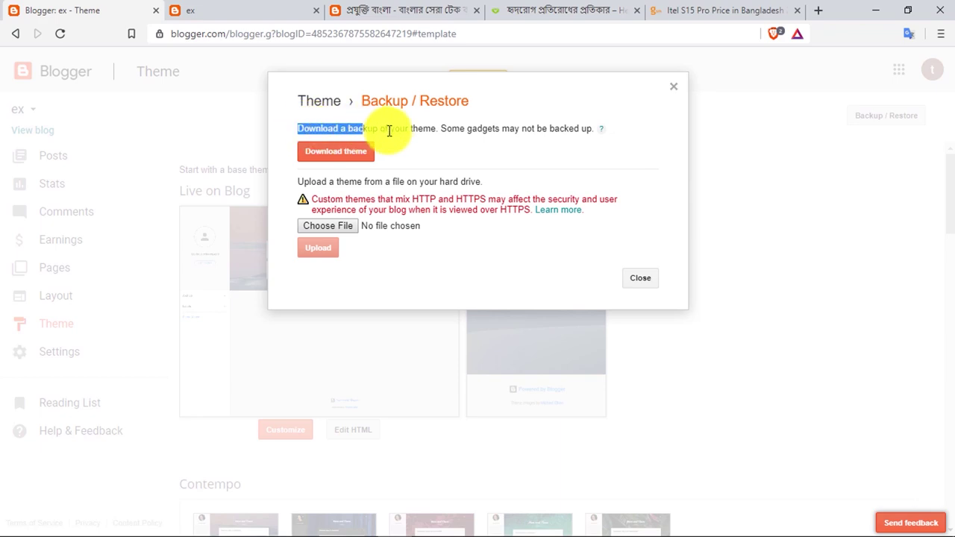
left_click(385, 141)
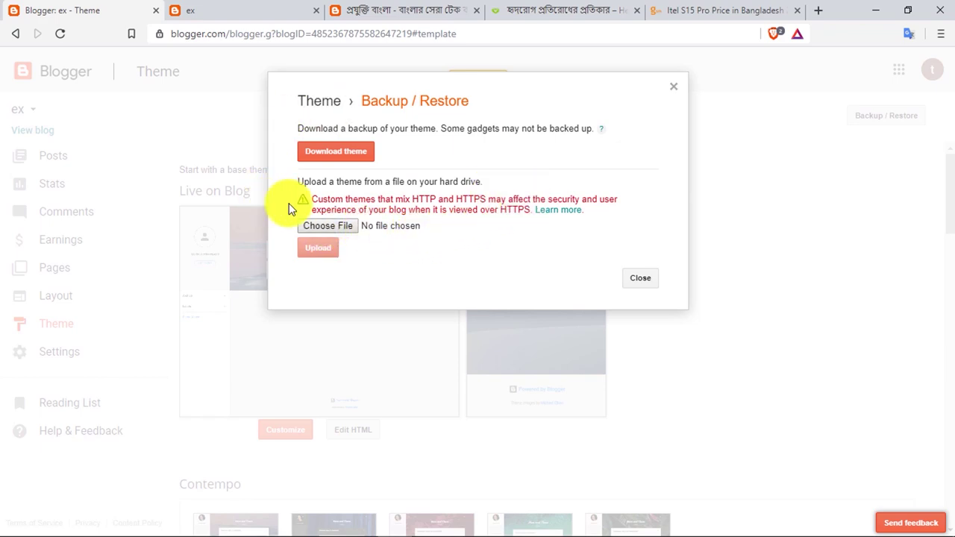
Step: Upload the TechnologyBangla LTD XML file from New folder on the Desktop as the ex blog's theme, and check the theme previews
left_click(335, 222)
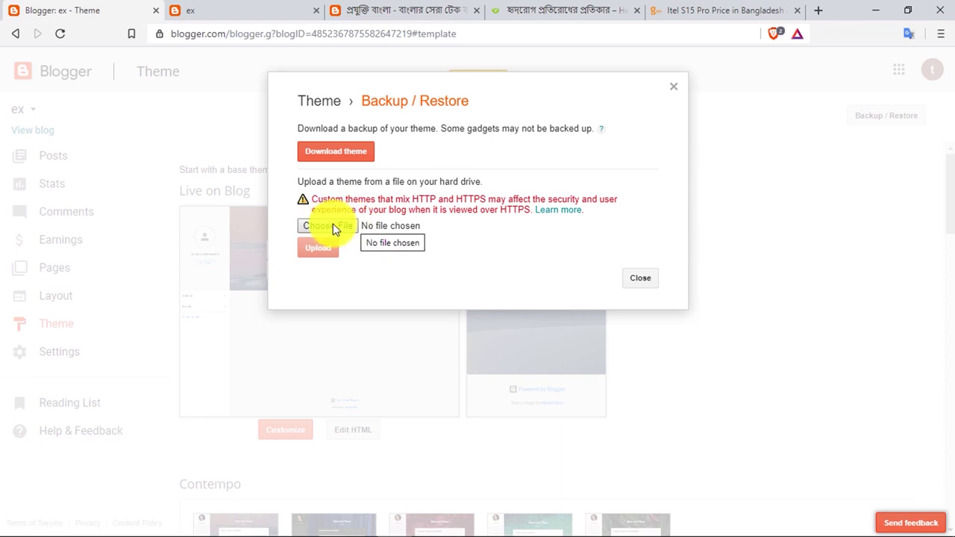
left_click(333, 225)
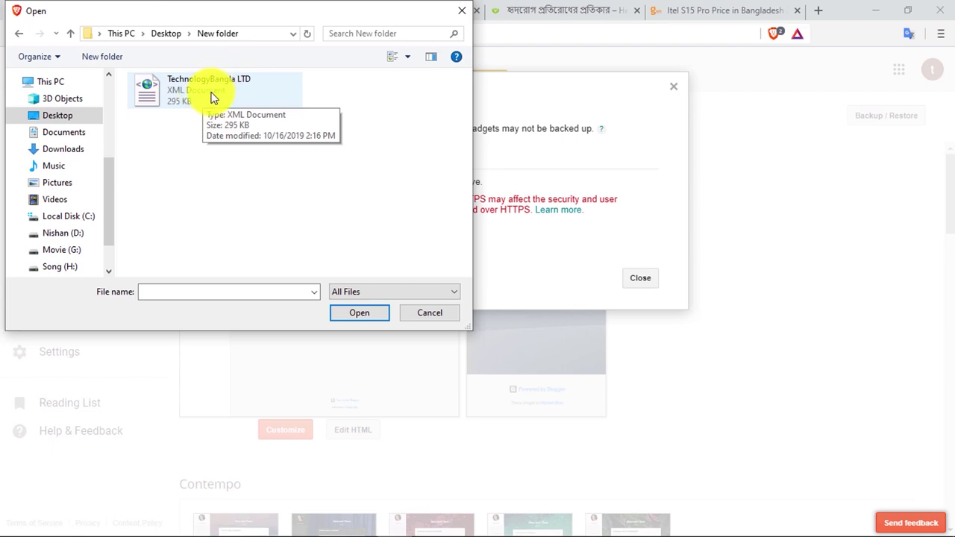
left_click(179, 97)
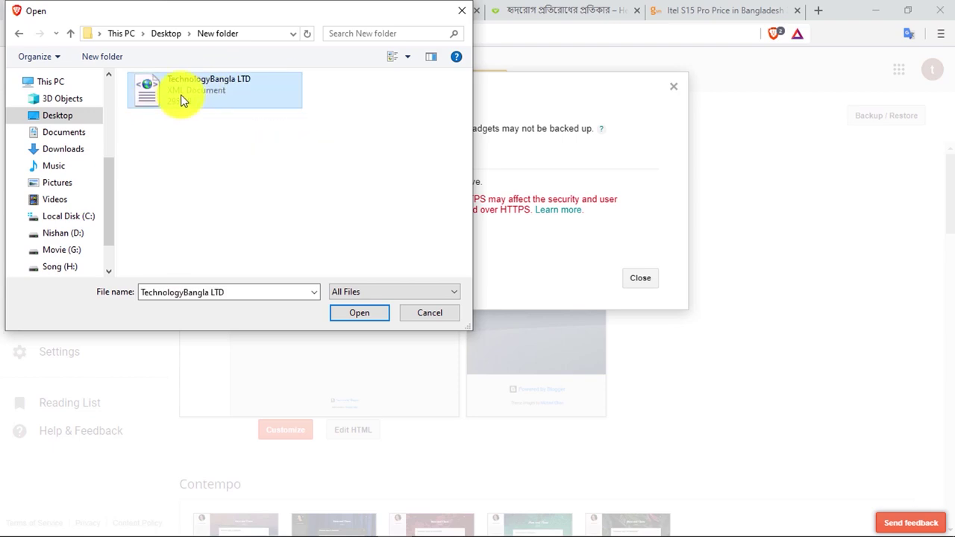
left_click(361, 315)
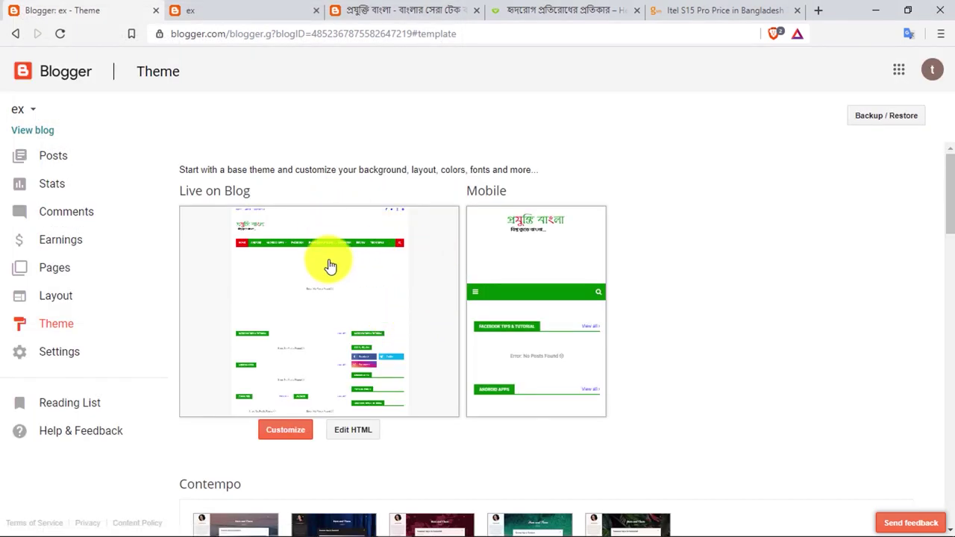
scroll(329, 257, "down", 2)
scroll(352, 246, "up", 2)
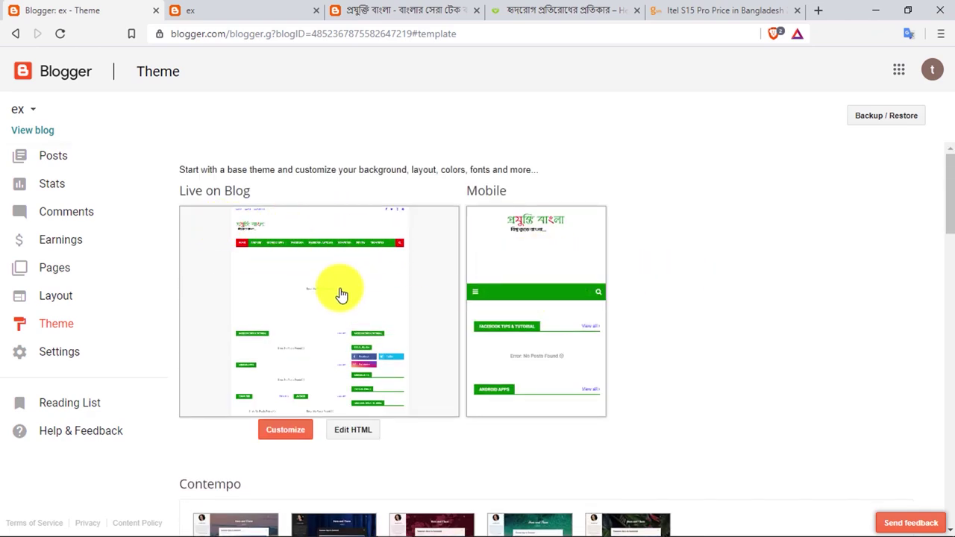
Step: View the live ex blog in a new tab, and compare its page sections with the prozuktibangla1 home page
left_click(43, 133)
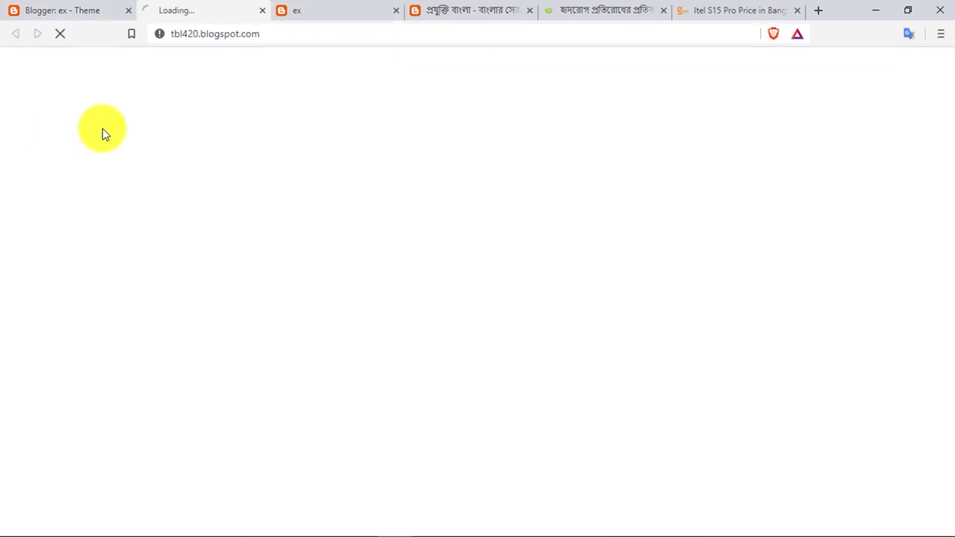
mouse_move(280, 219)
scroll(513, 333, "down", 10)
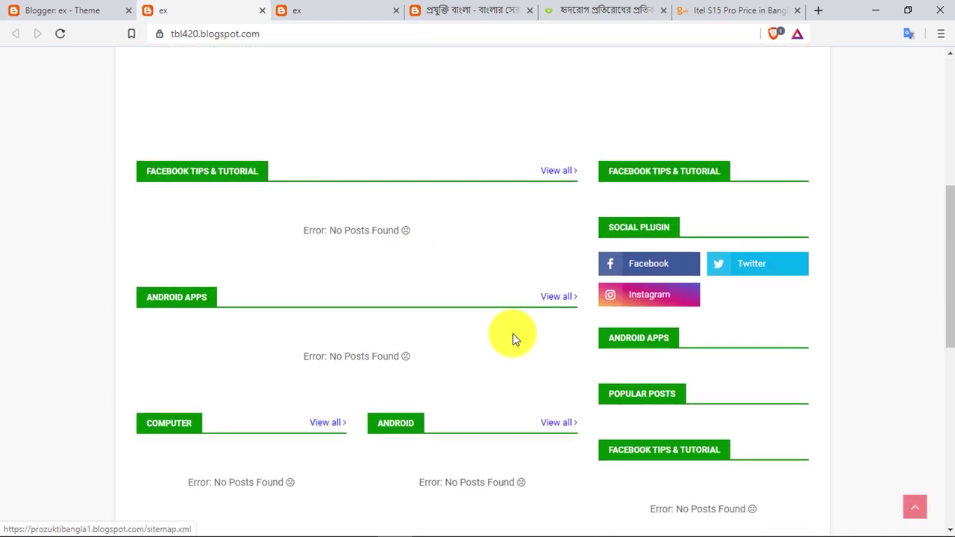
left_click(482, 9)
scroll(399, 323, "down", 4)
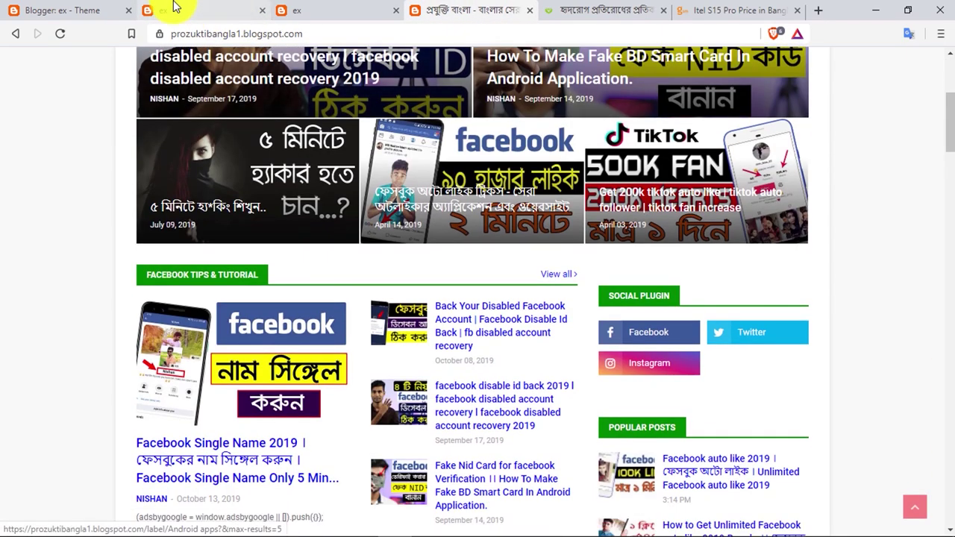
left_click(170, 9)
scroll(352, 252, "up", 10)
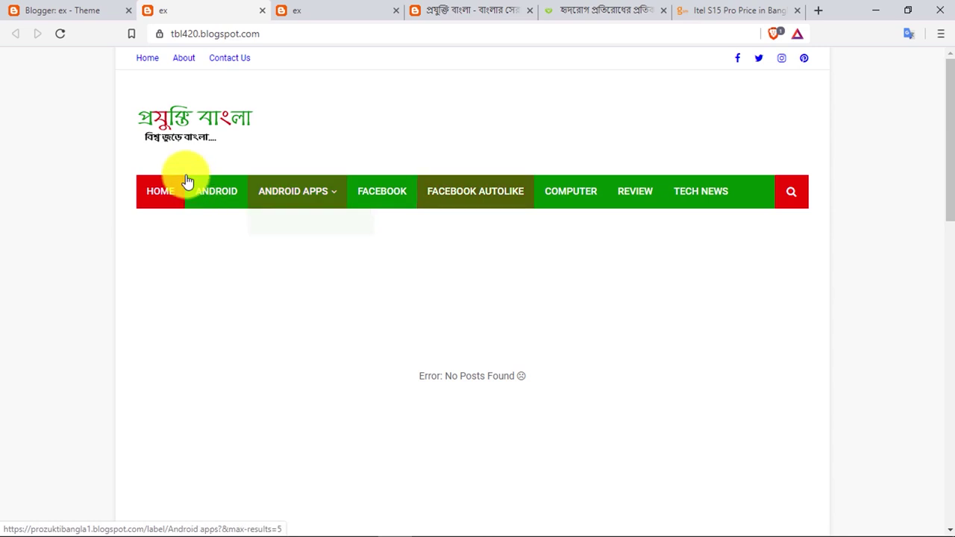
Step: Examine the ex blog's header logo, menu and post sections, with another look at the prozuktibangla1 blog for comparison
left_click_drag(130, 139, 229, 136)
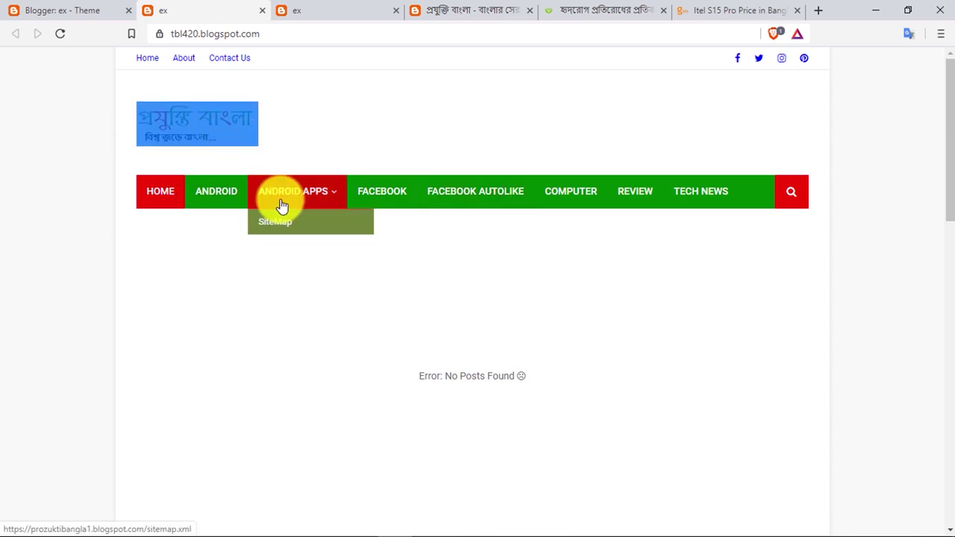
left_click(309, 139)
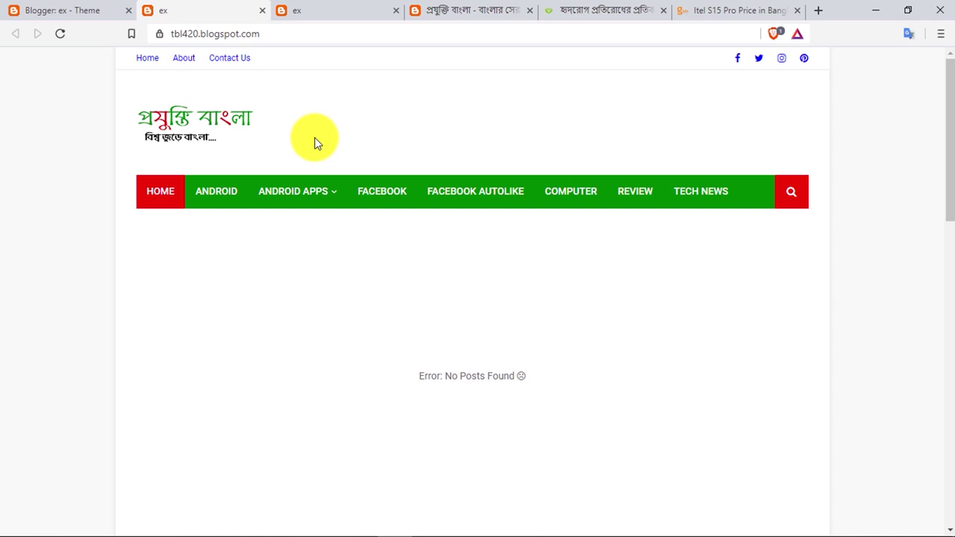
left_click(450, 10)
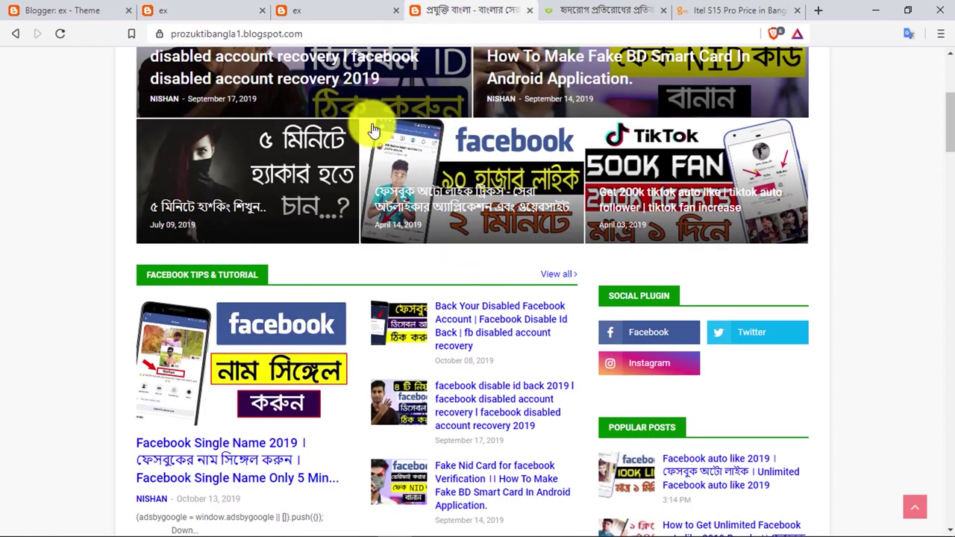
left_click(209, 7)
scroll(256, 167, "down", 2)
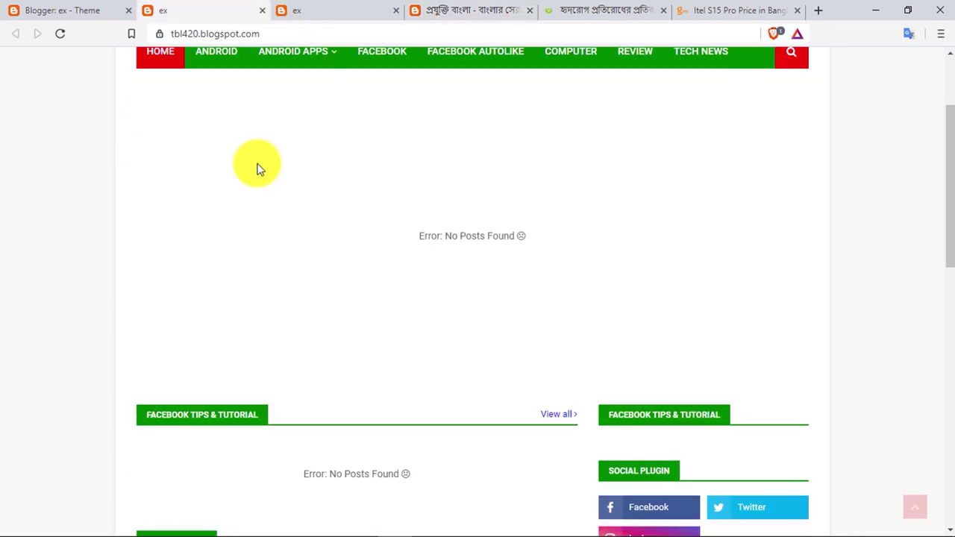
scroll(168, 140, "up", 2)
scroll(366, 246, "down", 6)
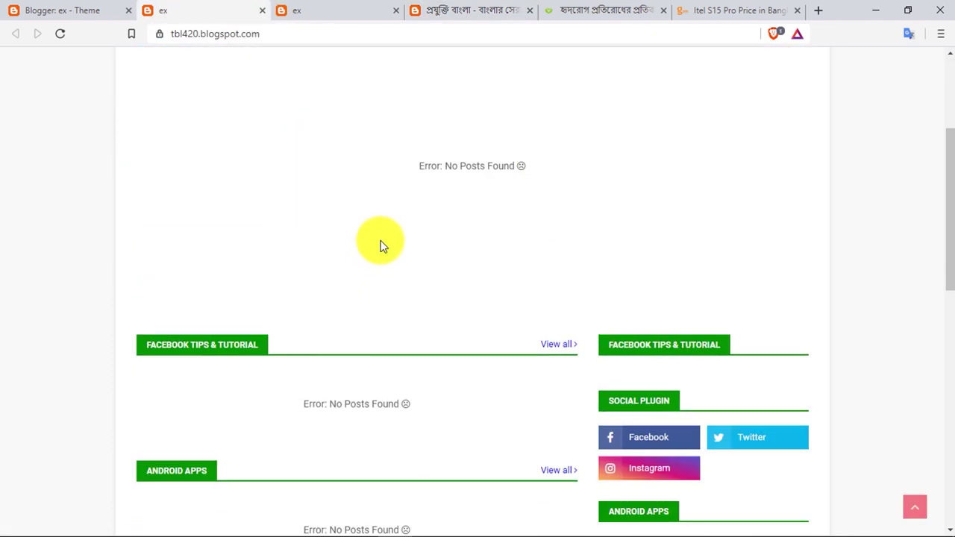
Step: Examine the live ex blog's remaining sections down to the footer, and close its tab
scroll(381, 246, "down", 4)
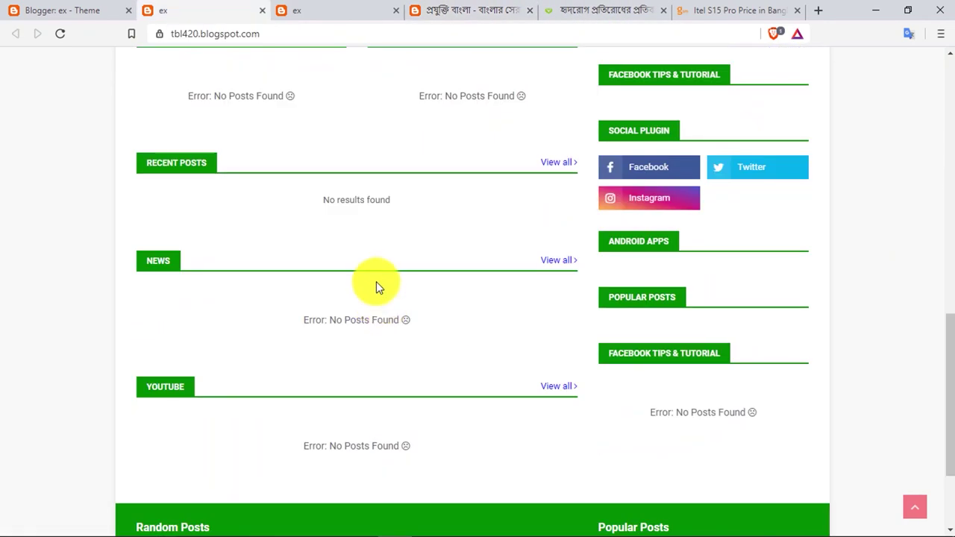
scroll(376, 282, "down", 2)
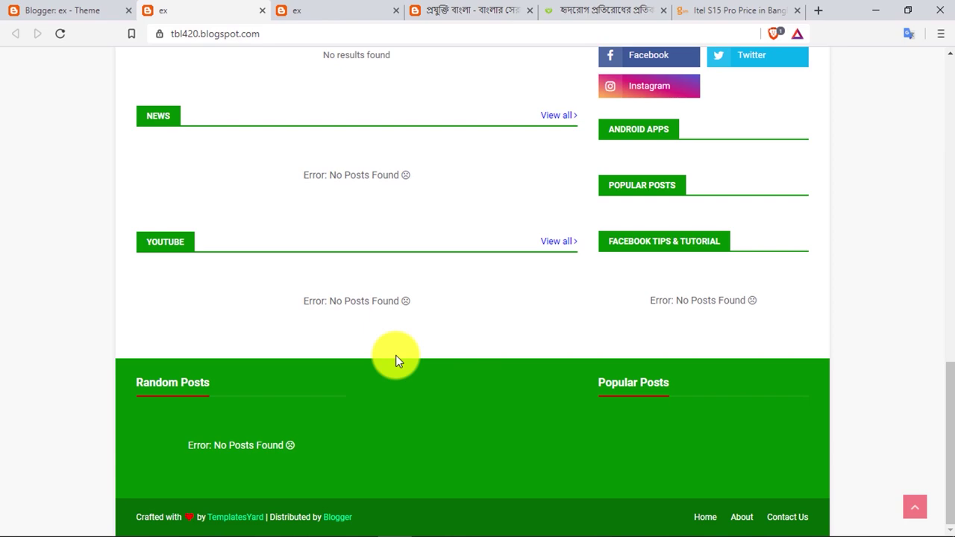
key("ctrl+w")
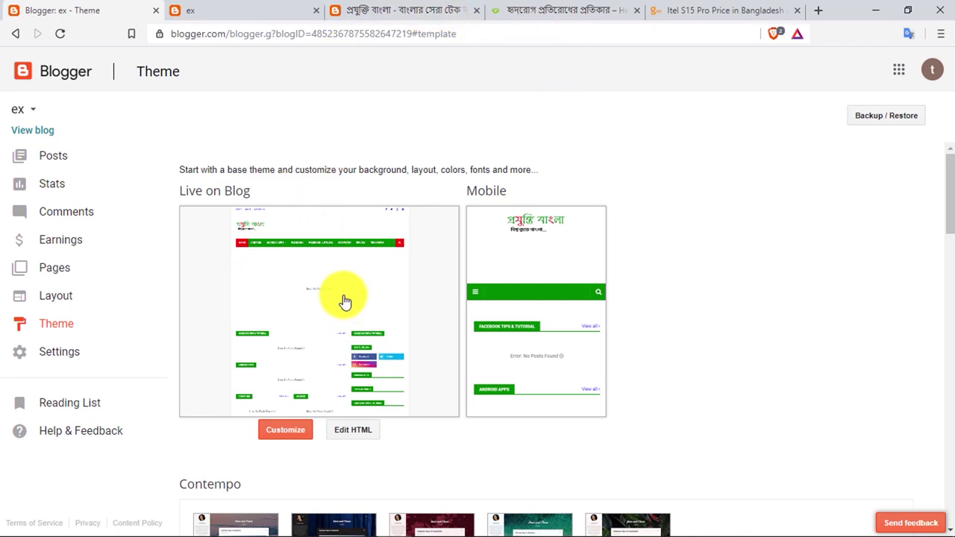
Step: Look over the ex blog's Theme page and compare its previews with the prozuktibangla1 home page
scroll(344, 298, "down", 3)
scroll(405, 289, "up", 3)
left_click(401, 9)
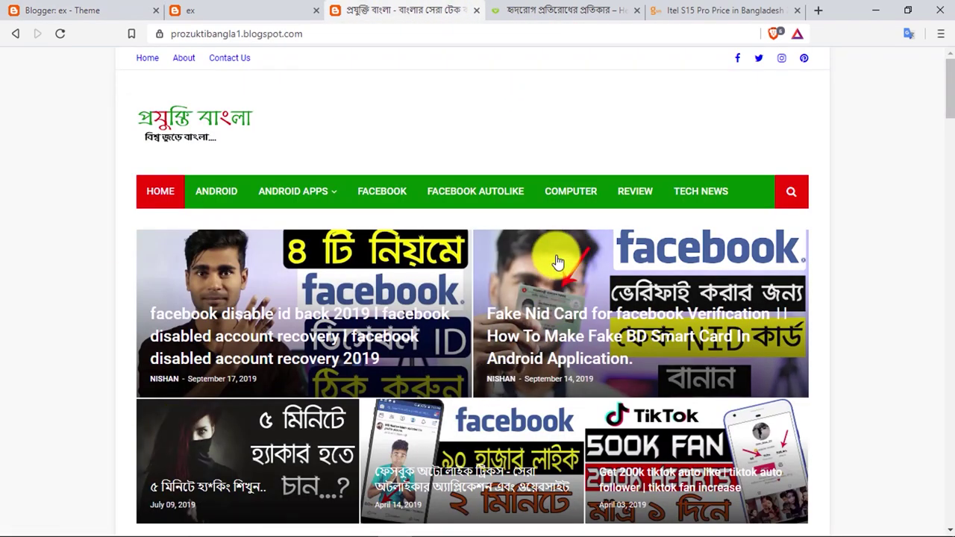
left_click(97, 9)
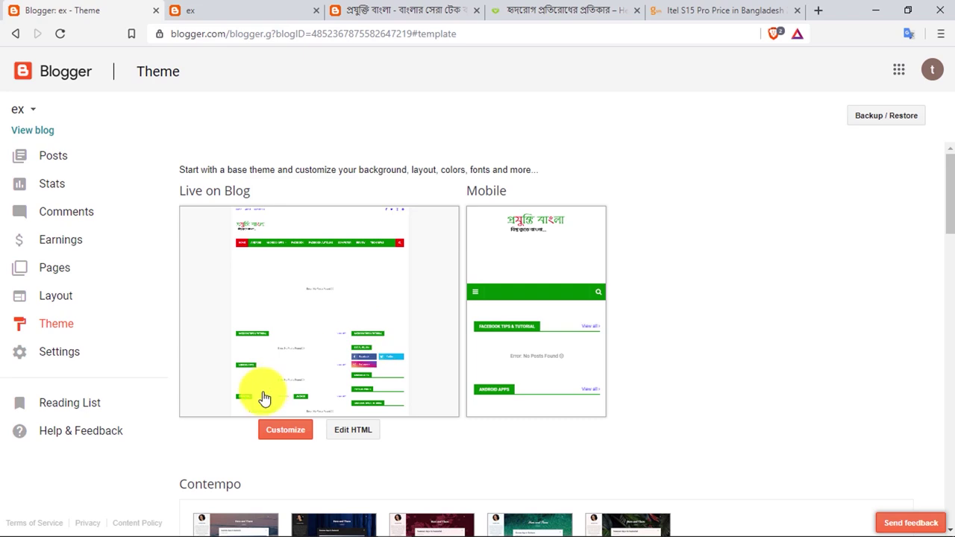
Step: Open the ex blog's theme customizer, check the blog preview, and show the background settings
left_click(290, 435)
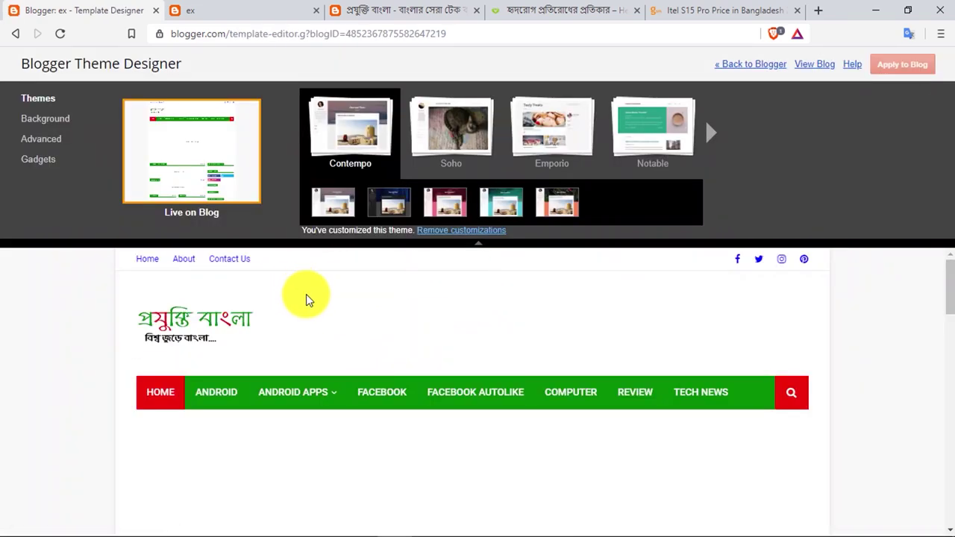
scroll(418, 306, "down", 5)
scroll(367, 356, "up", 10)
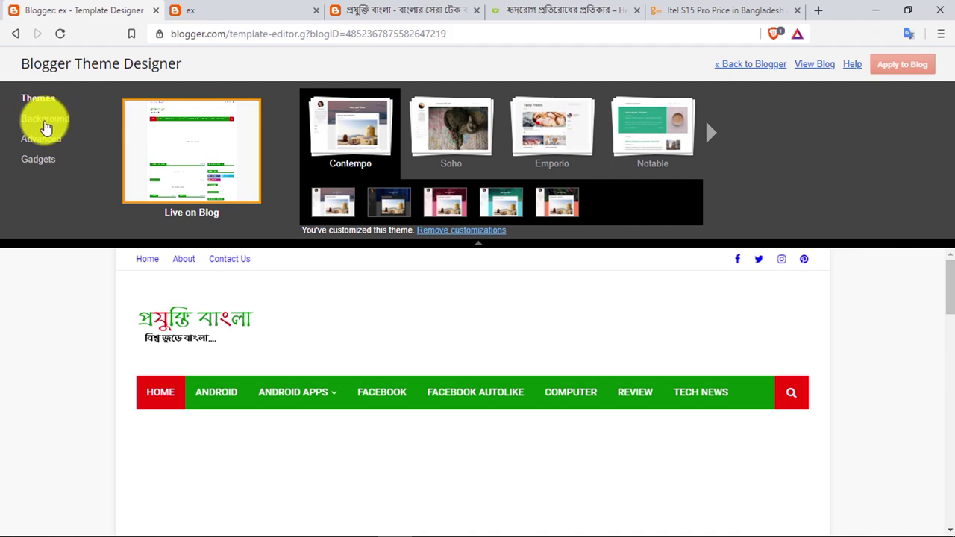
left_click(45, 123)
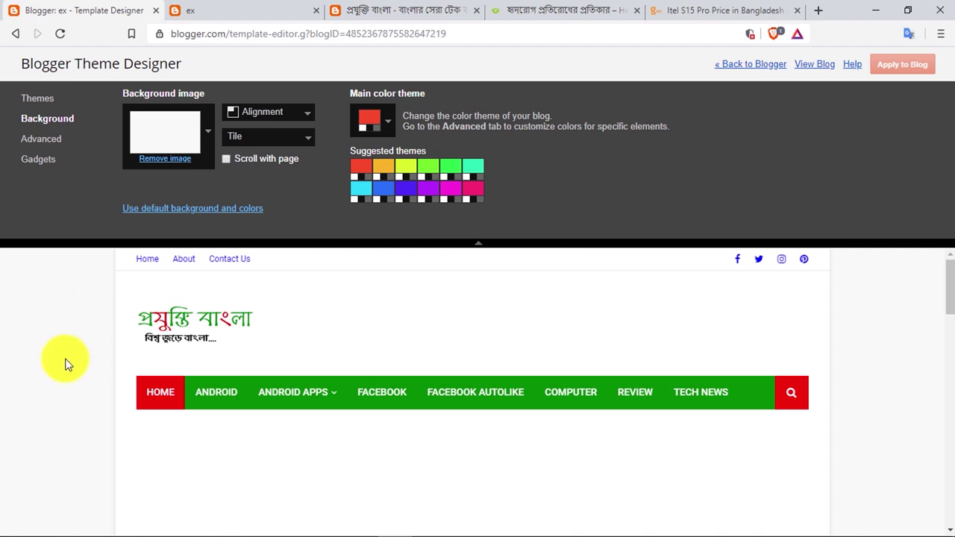
scroll(70, 321, "down", 2)
scroll(74, 321, "up", 2)
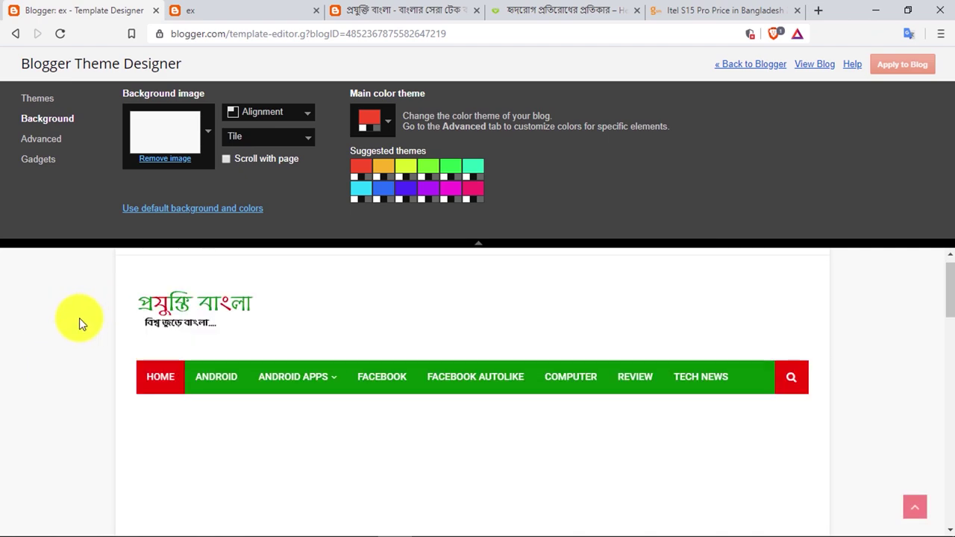
Step: Check the page background and top posts of the prozuktibangla1 home page, and return to the ex blog's background settings
left_click(403, 10)
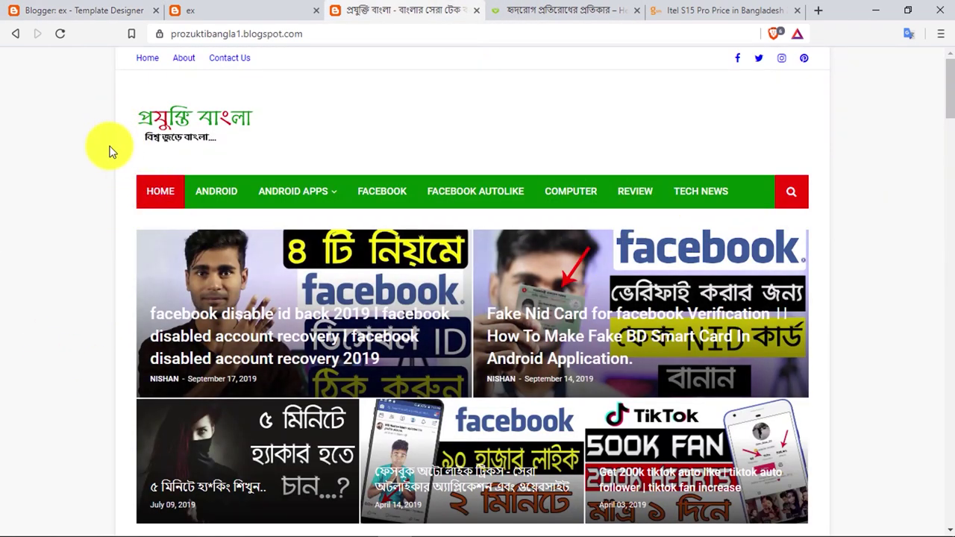
scroll(345, 184, "down", 2)
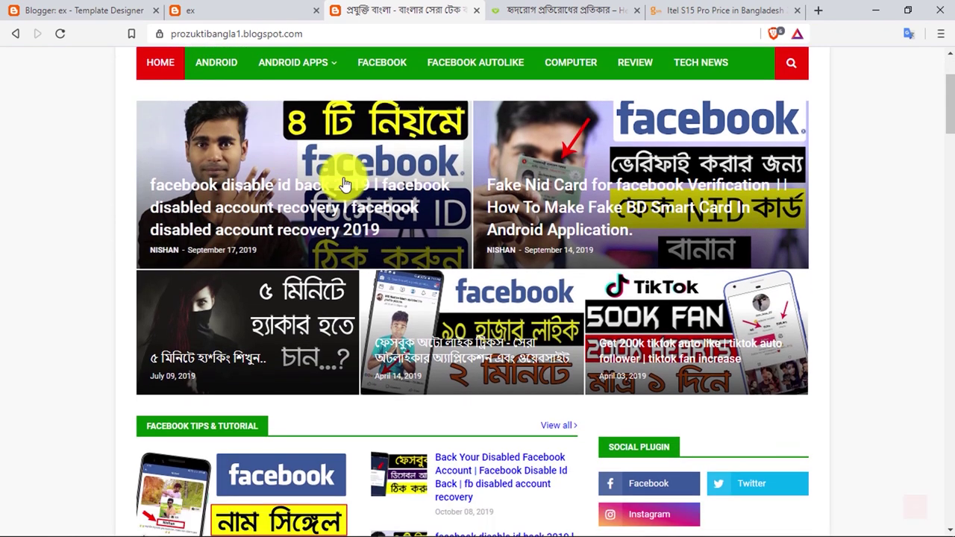
scroll(715, 154, "up", 2)
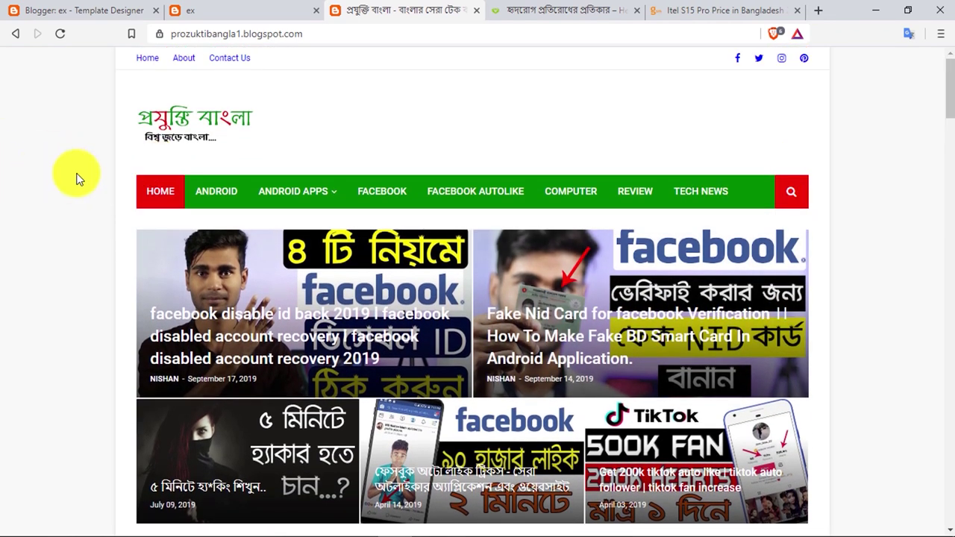
left_click(43, 12)
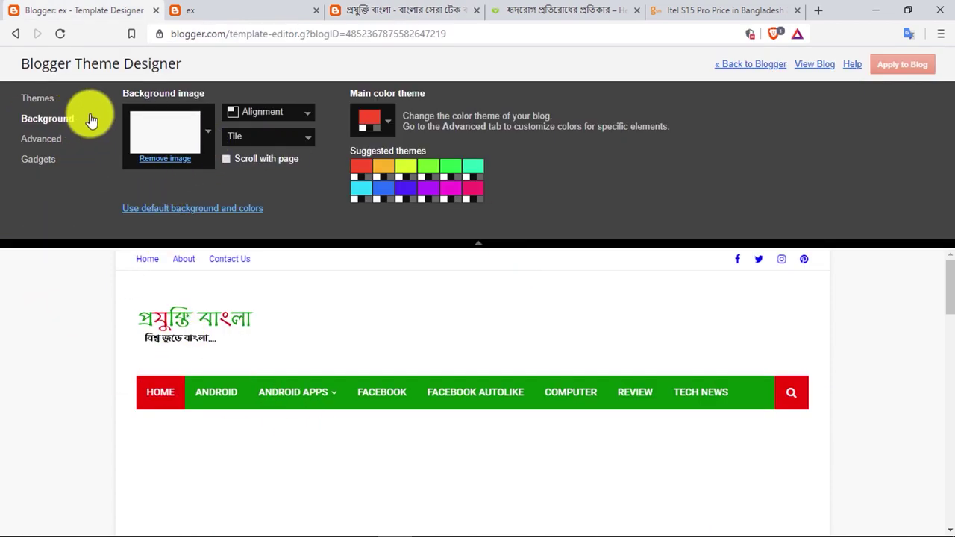
Step: Try the wind turbine picture from the Technology category as the ex blog's background image
left_click(208, 137)
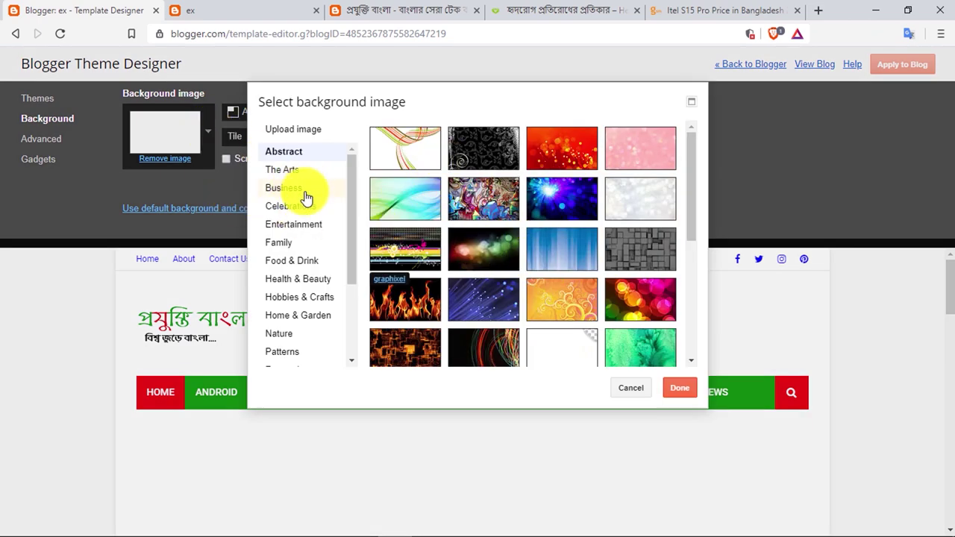
scroll(292, 328, "down", 3)
left_click(297, 303)
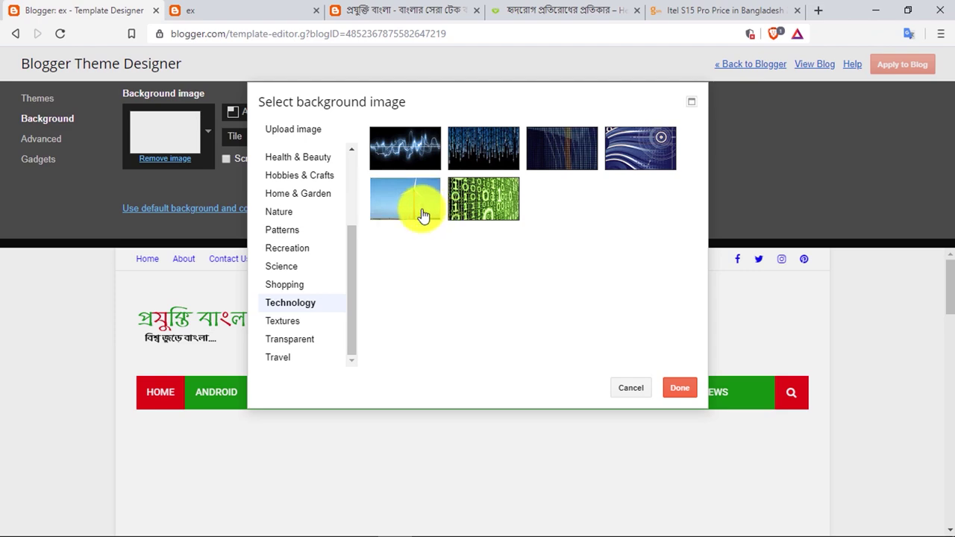
left_click(420, 214)
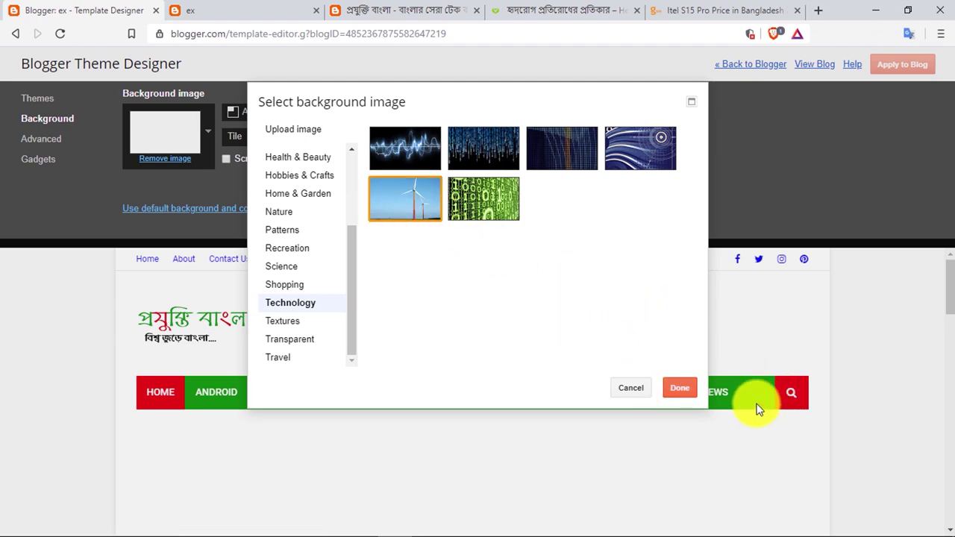
left_click(681, 390)
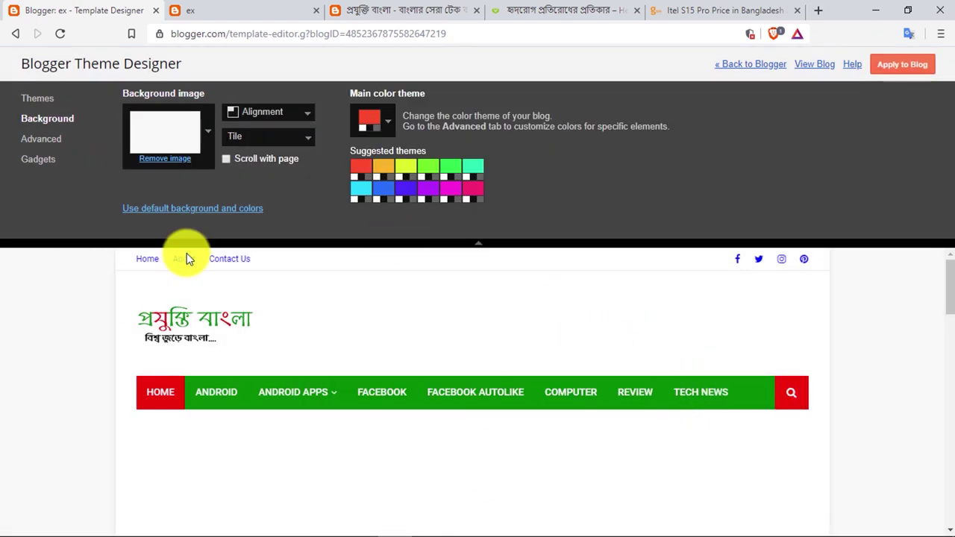
Step: Recheck the selected background picture in the image chooser without changing it, and inspect the blog preview
left_click(209, 135)
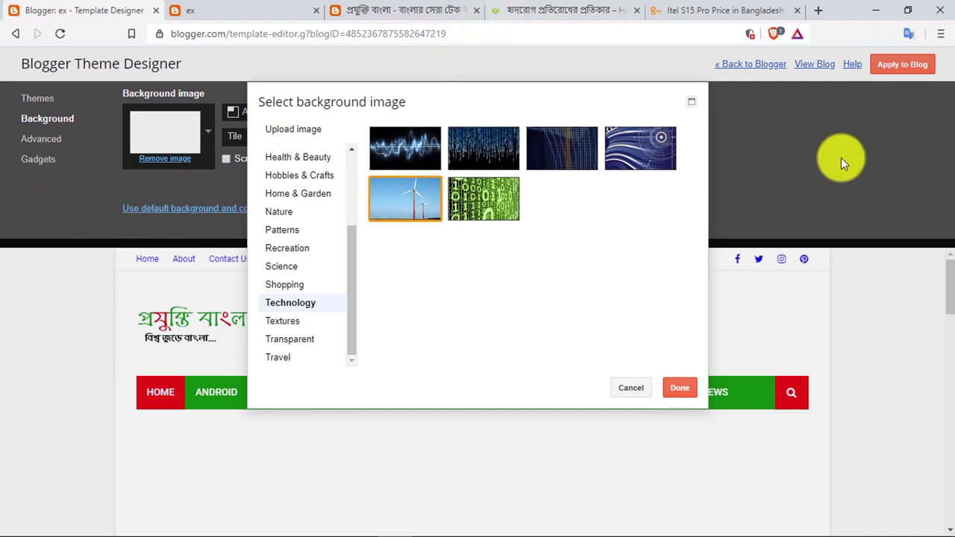
left_click(628, 390)
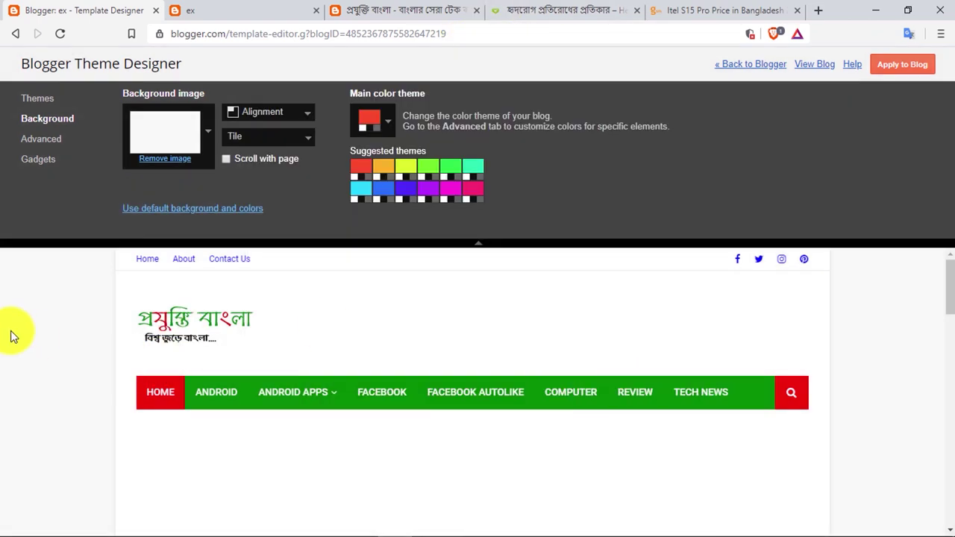
scroll(11, 331, "down", 5)
scroll(95, 396, "down", 3)
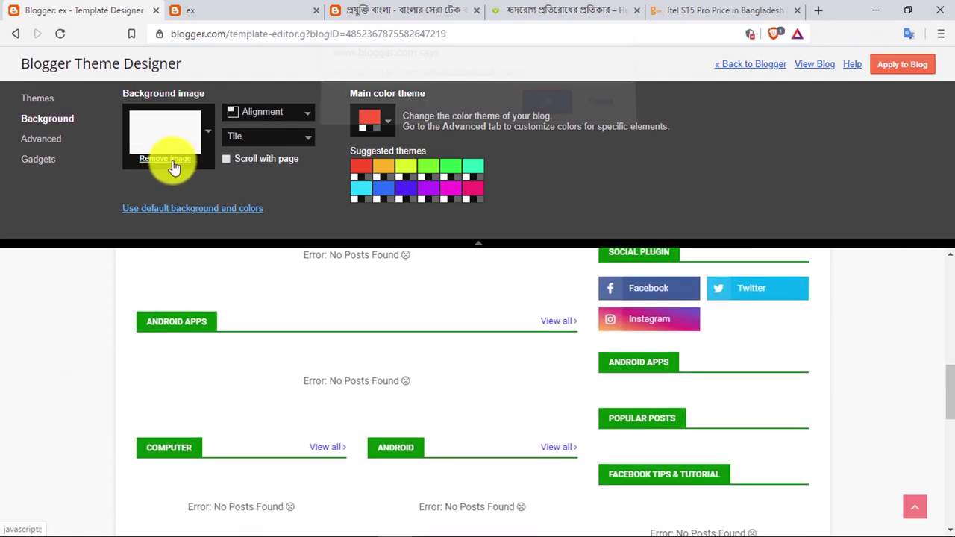
Step: Remove the ex blog's background image, and check the page sides in the preview
left_click(171, 160)
left_click(560, 116)
scroll(94, 320, "down", 2)
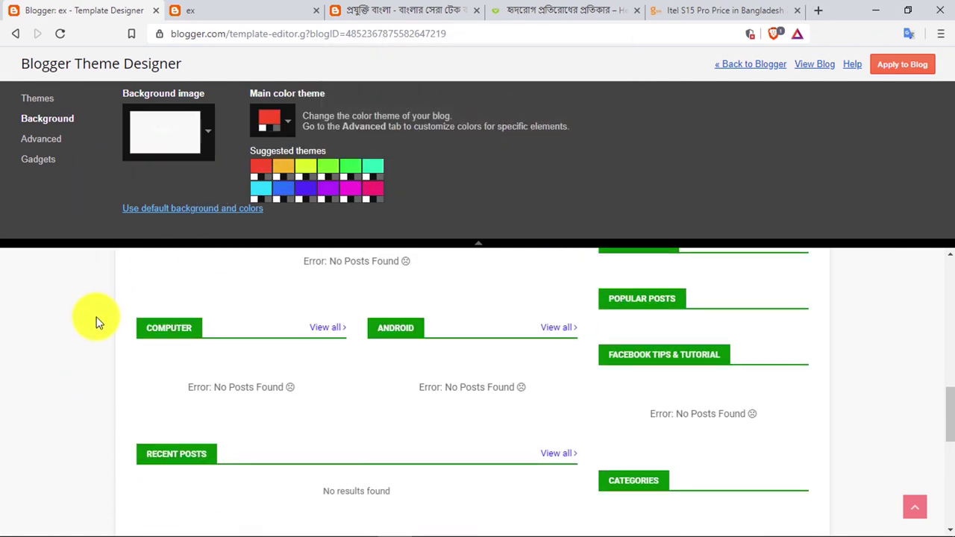
scroll(94, 320, "up", 10)
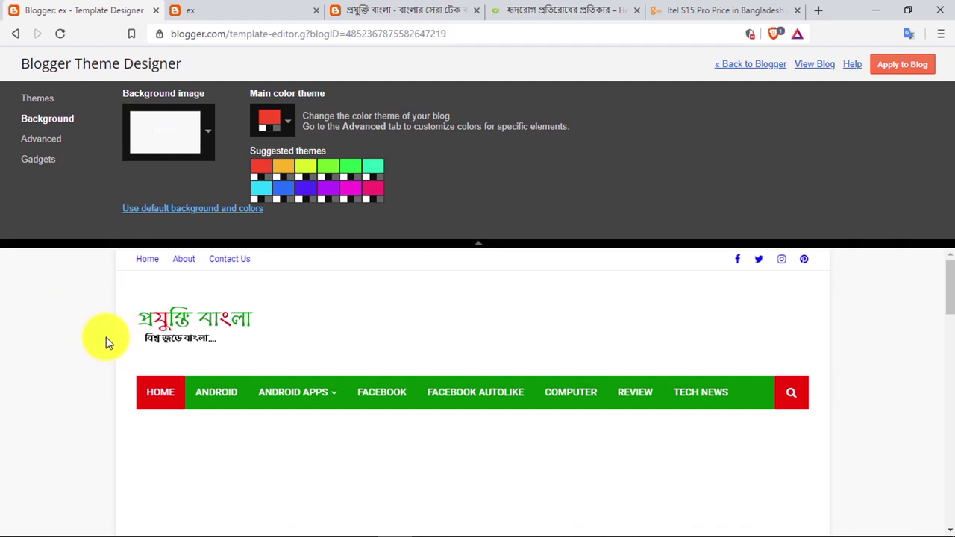
Step: Change the main color theme, trying dark red, green and purple shades and settling on black from the purple range
left_click(291, 130)
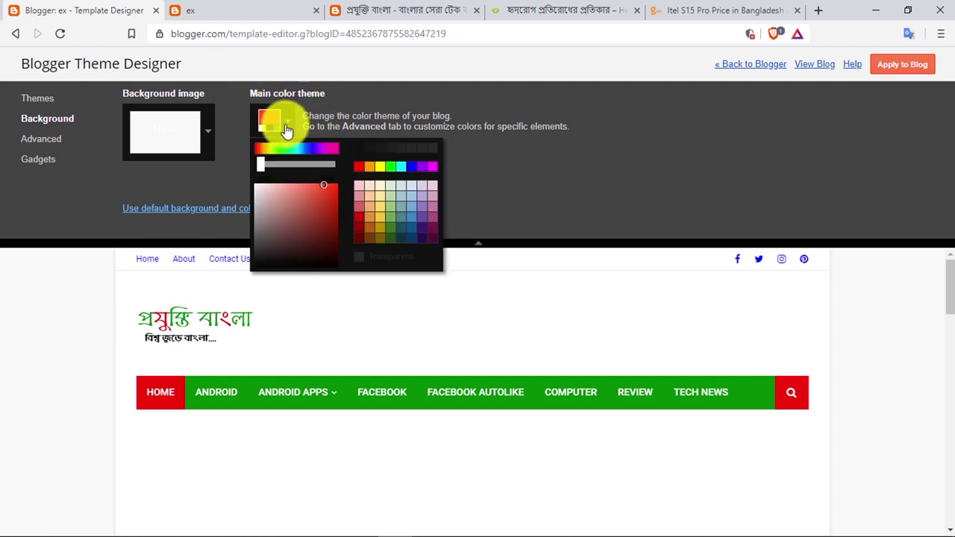
mouse_move(310, 208)
left_mouse_down()
mouse_move(343, 197)
mouse_move(290, 216)
mouse_move(343, 289)
mouse_move(355, 283)
left_mouse_up()
left_click(300, 222)
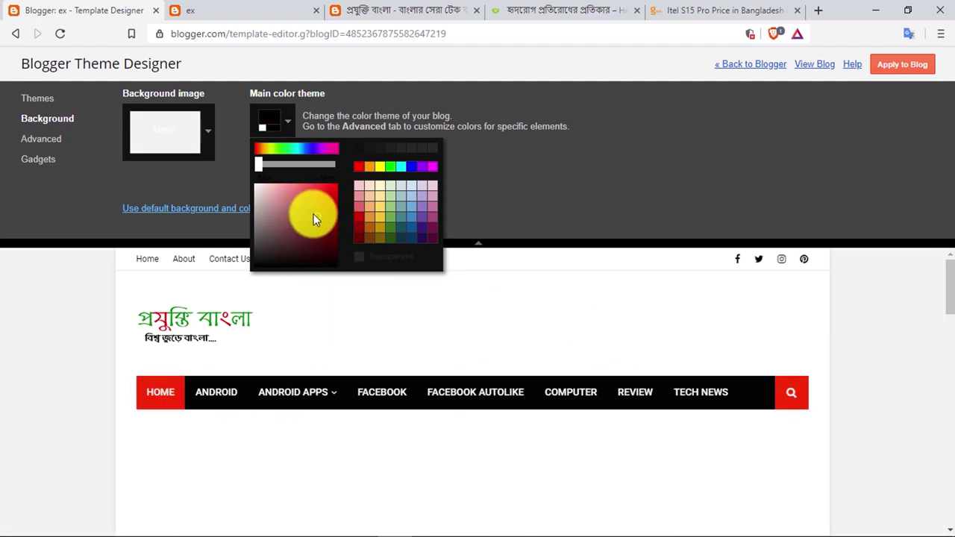
left_click(330, 257)
left_click(314, 208)
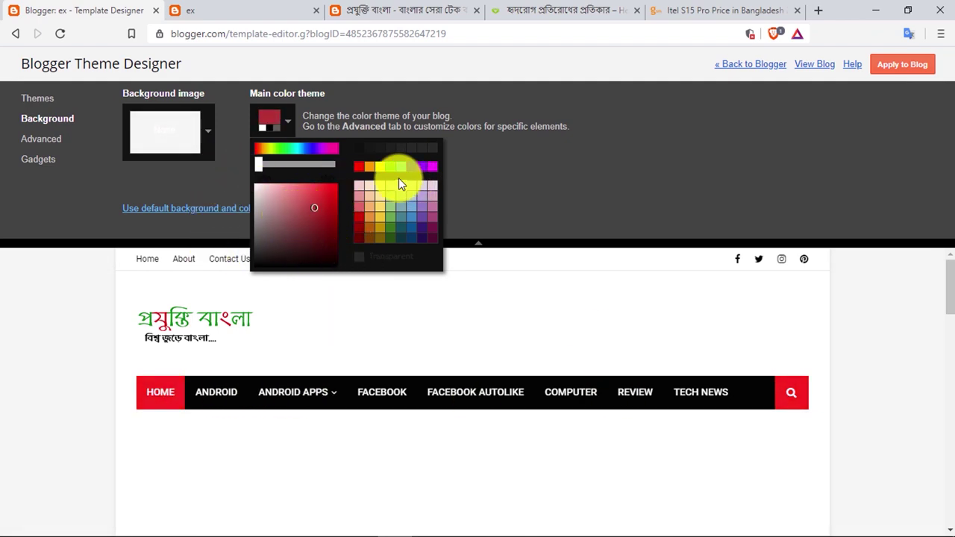
left_click(392, 167)
left_click(423, 216)
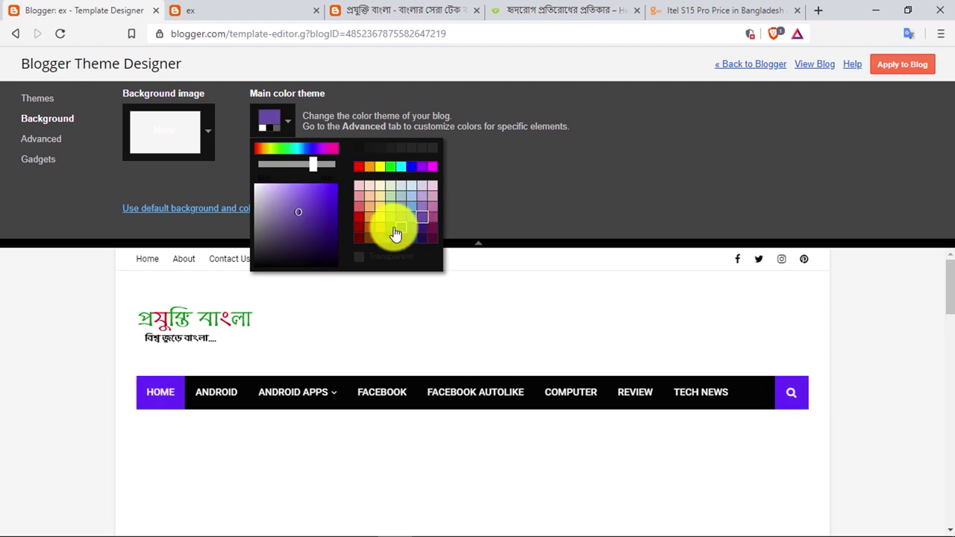
mouse_move(290, 208)
left_mouse_down()
mouse_move(230, 159)
mouse_move(312, 196)
mouse_move(335, 226)
mouse_move(338, 266)
left_mouse_up()
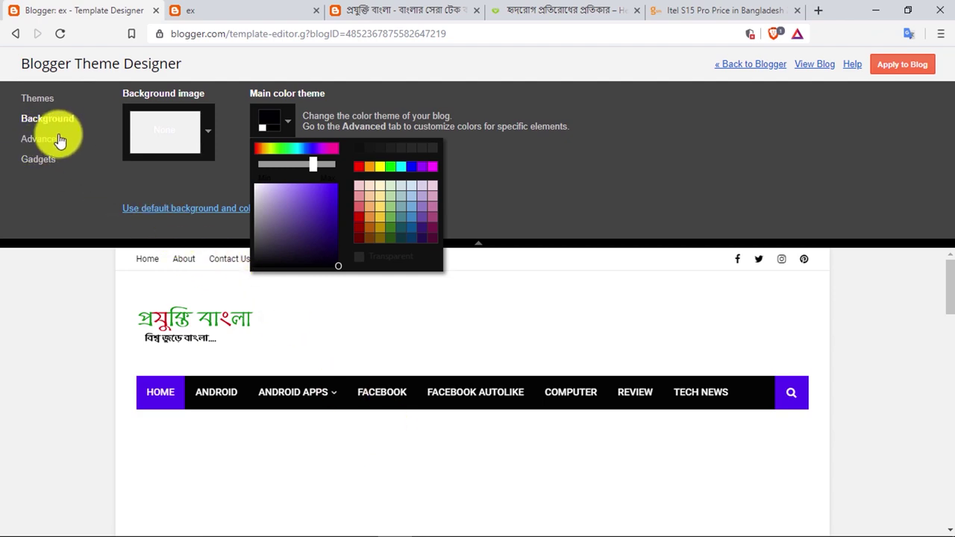
Step: Open the advanced Theme Body colors, and review the recolored menu, section headings and sidebar in the preview
left_click(55, 144)
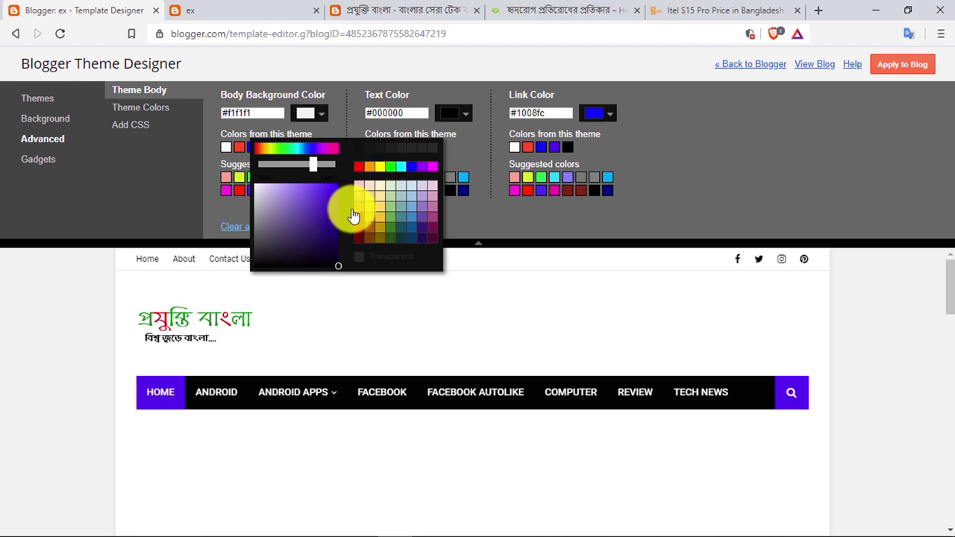
scroll(303, 398, "down", 5)
scroll(306, 388, "up", 5)
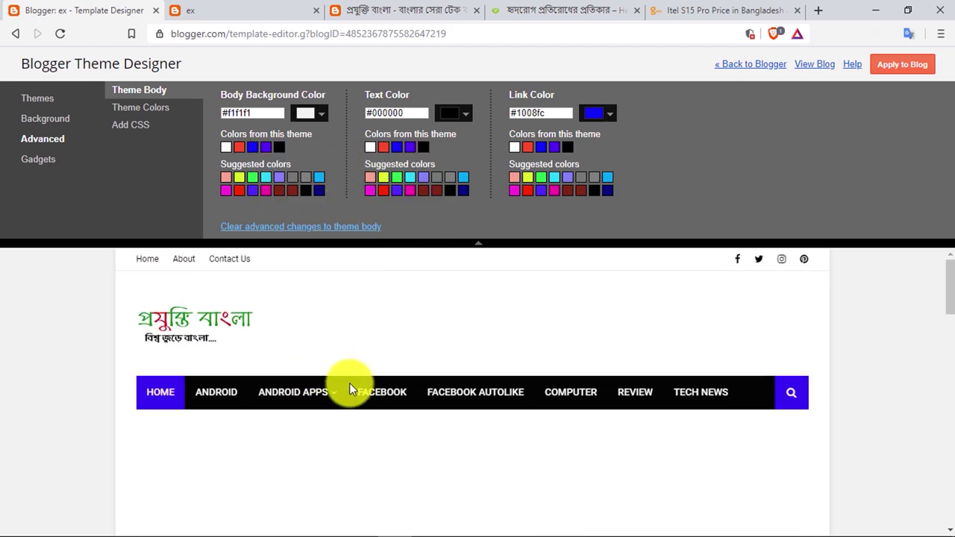
scroll(671, 350, "down", 10)
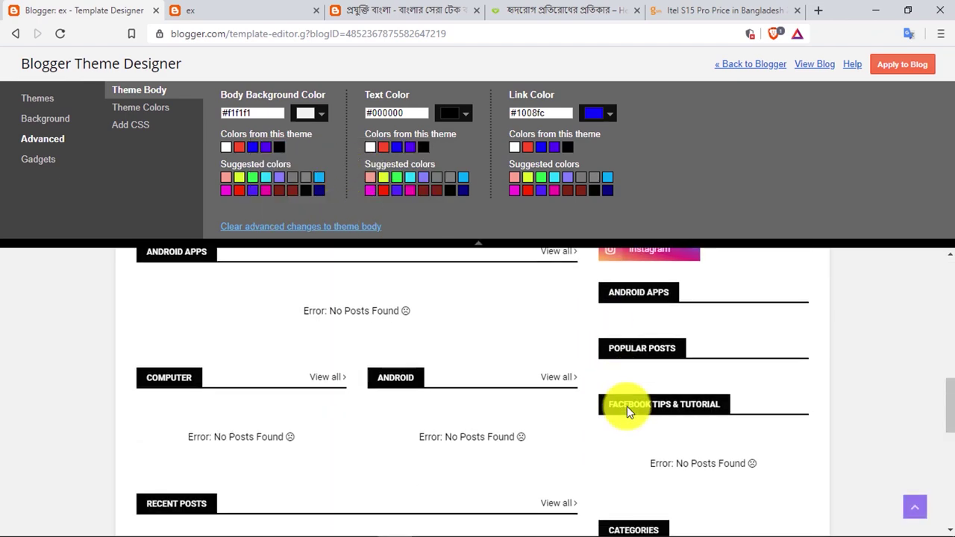
scroll(626, 406, "up", 3)
scroll(627, 406, "up", 7)
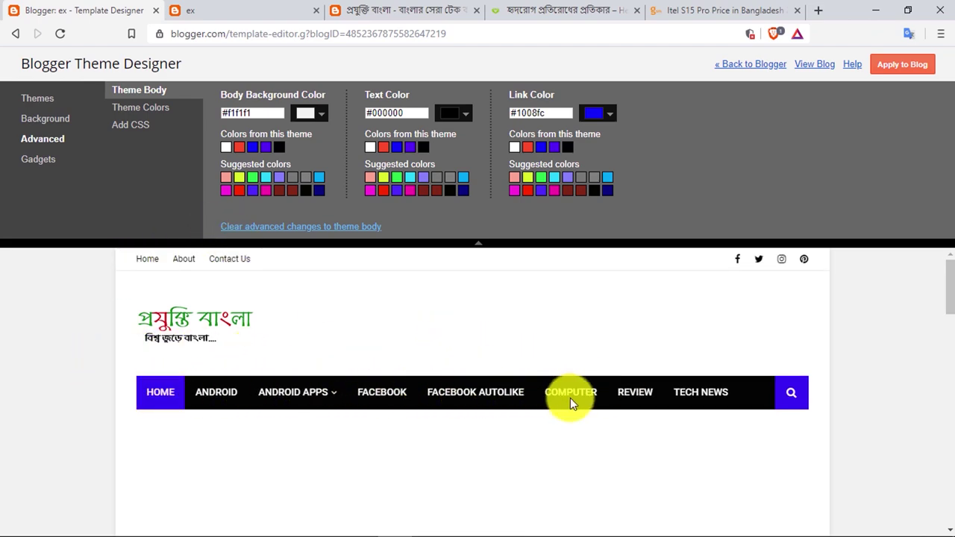
Step: Set the ex blog's body background color to the pale pink #eedede
left_click(322, 116)
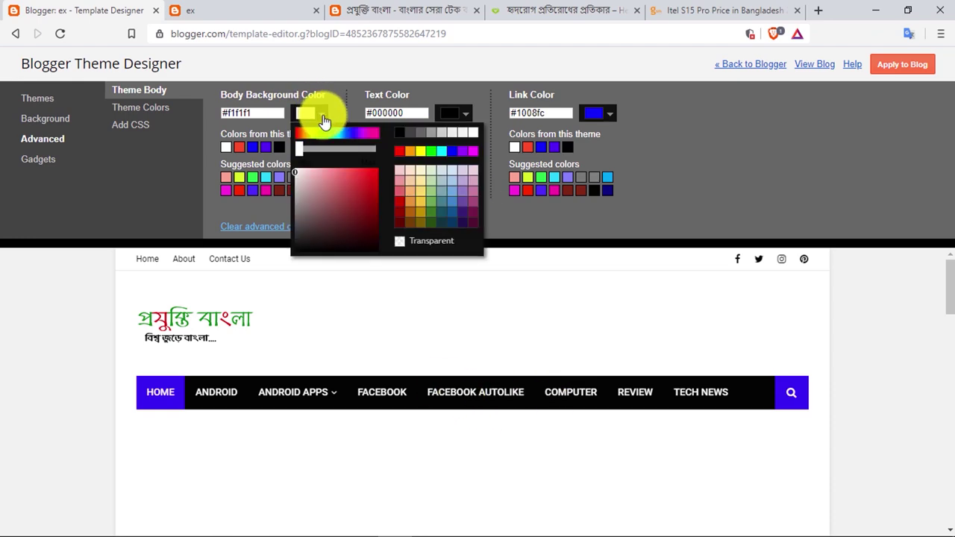
mouse_move(318, 190)
left_mouse_down()
mouse_move(355, 176)
mouse_move(299, 186)
mouse_move(433, 179)
mouse_move(324, 186)
mouse_move(261, 167)
mouse_move(199, 164)
left_mouse_up()
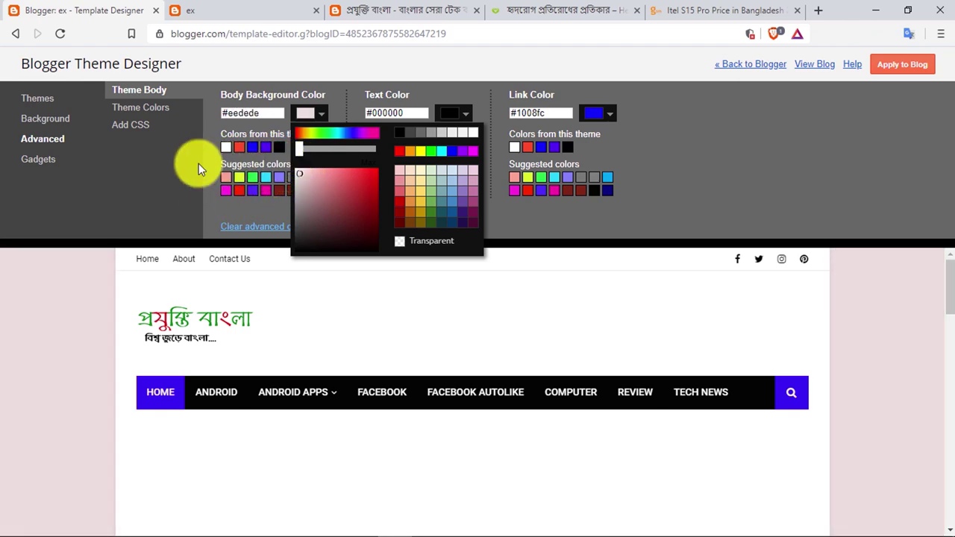
left_click(295, 108)
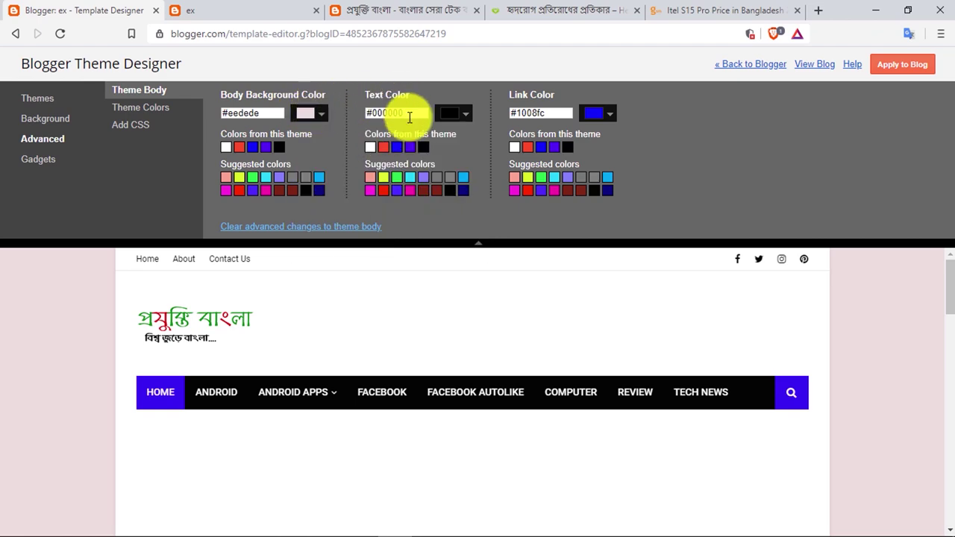
Step: Look at the text color choices and the advanced Theme Colors settings, and inspect the blog preview down to its footer
left_click(464, 119)
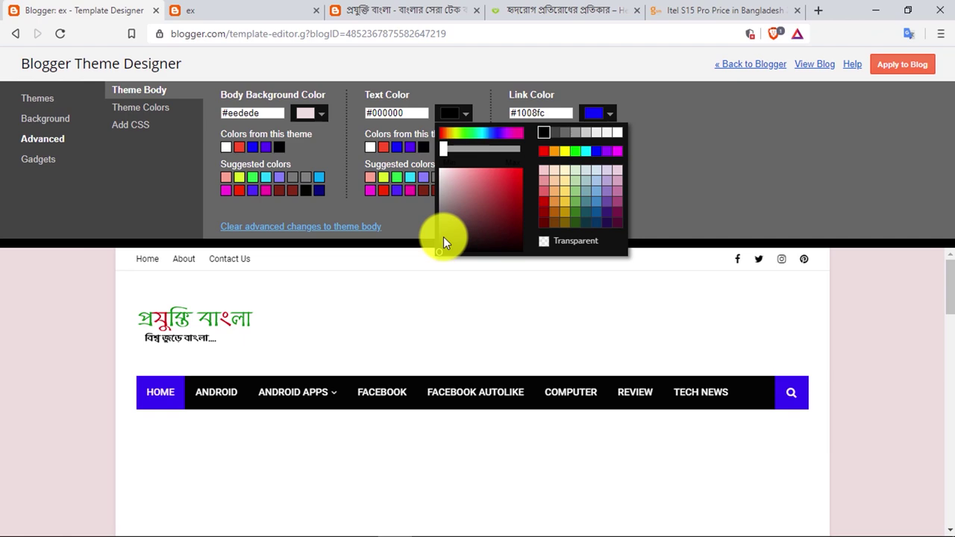
left_click(445, 120)
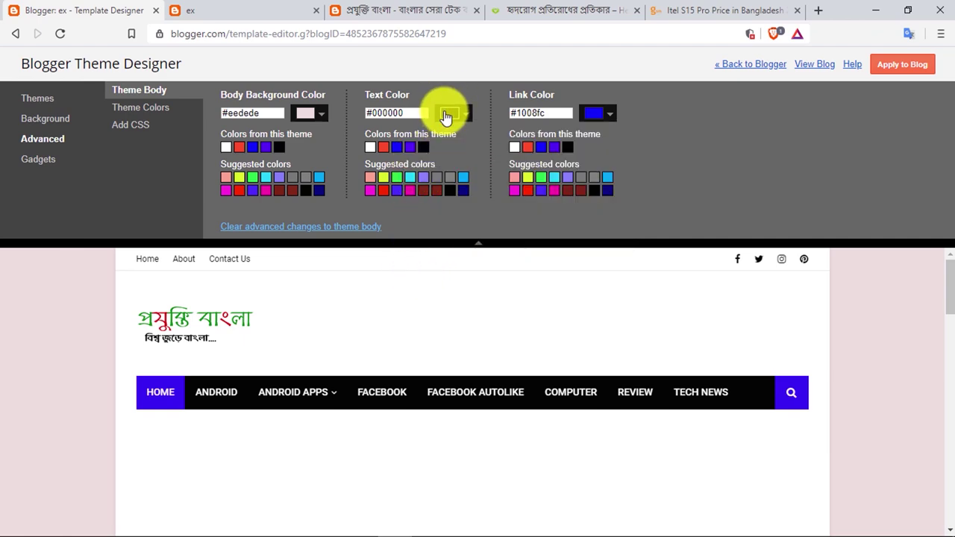
left_click(138, 109)
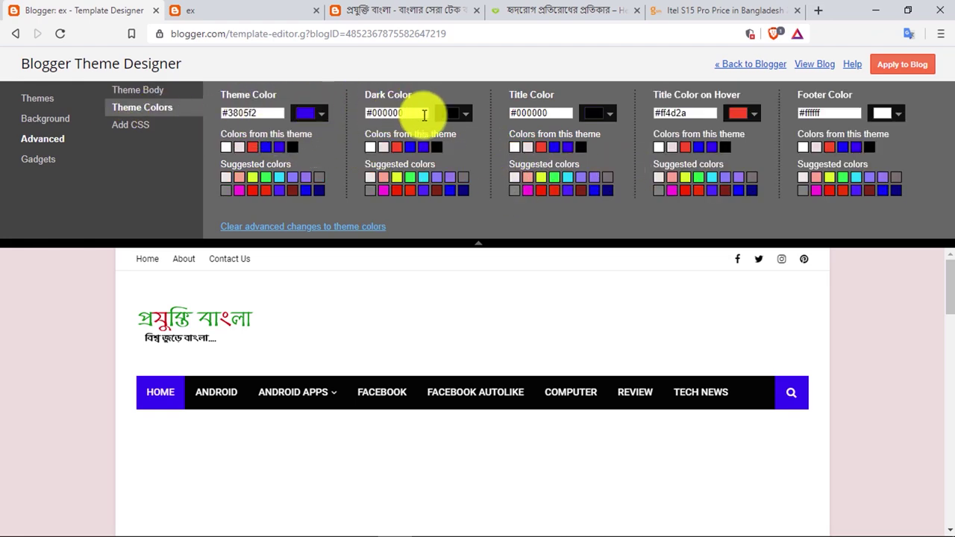
scroll(799, 286, "down", 10)
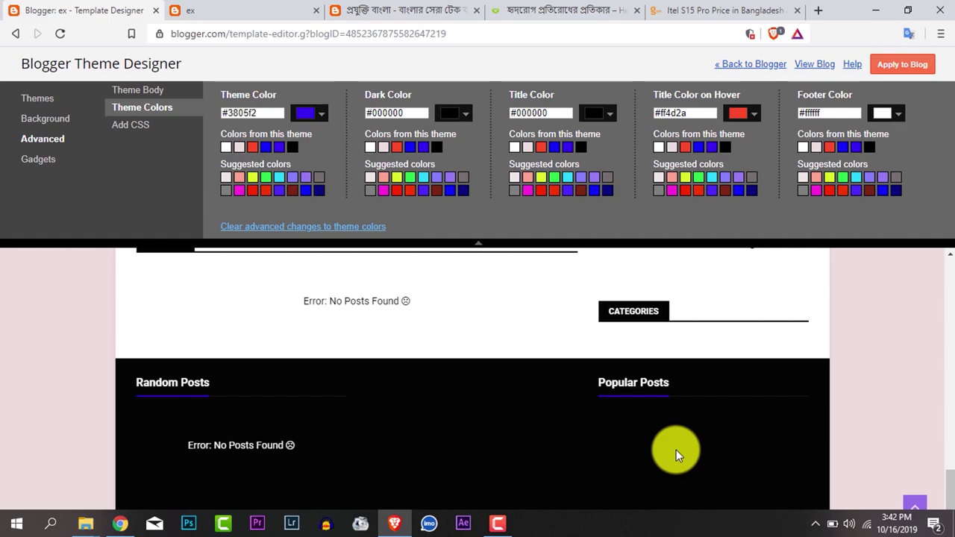
scroll(603, 435, "up", 10)
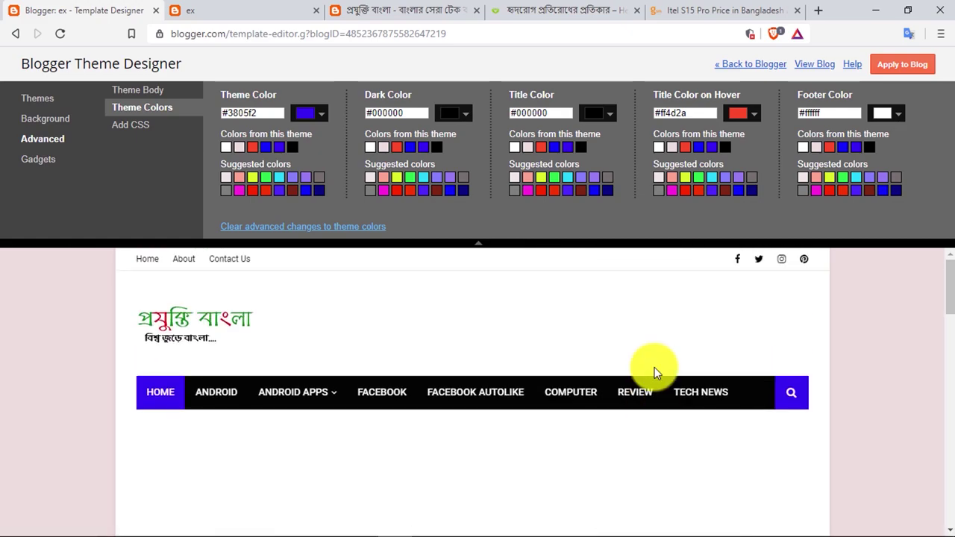
Step: Compare the prozuktibangla1 blog's menu, section headings and categories with the recolored ex blog preview in the Theme Designer
left_click(394, 10)
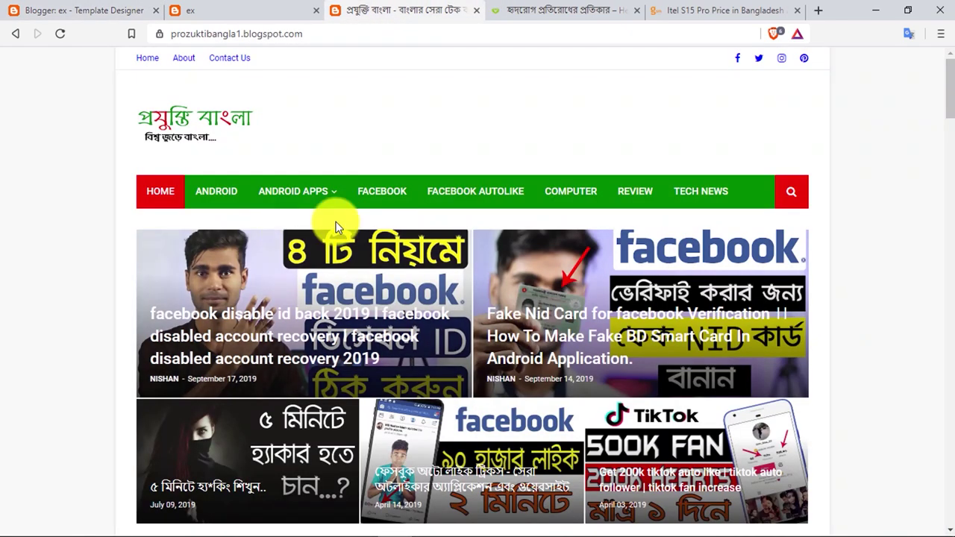
scroll(336, 224, "down", 10)
scroll(393, 237, "down", 5)
scroll(384, 149, "up", 6)
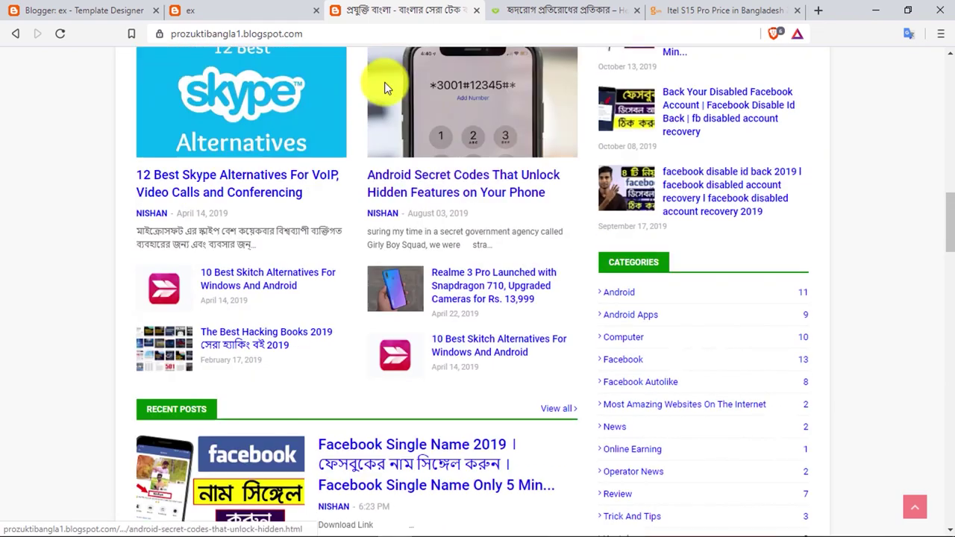
left_click(107, 12)
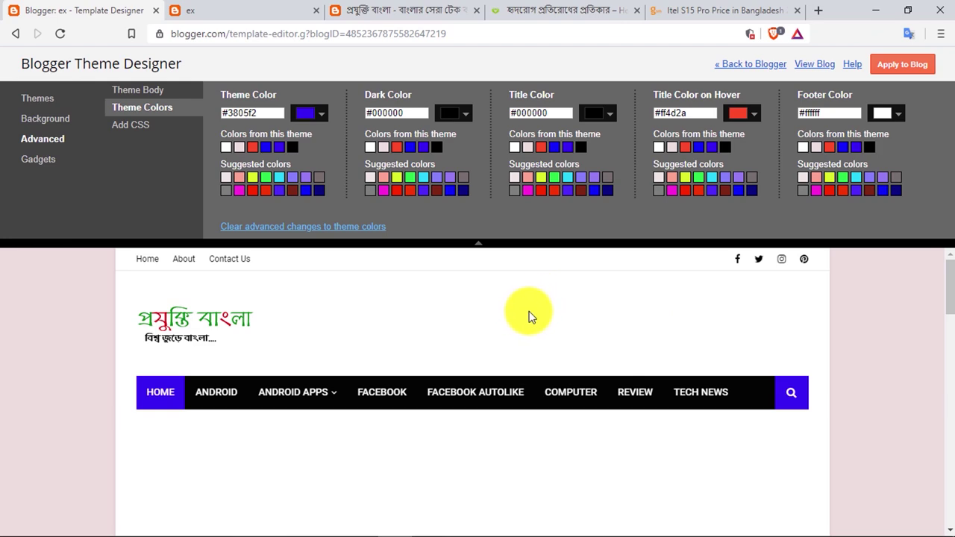
scroll(811, 321, "down", 1)
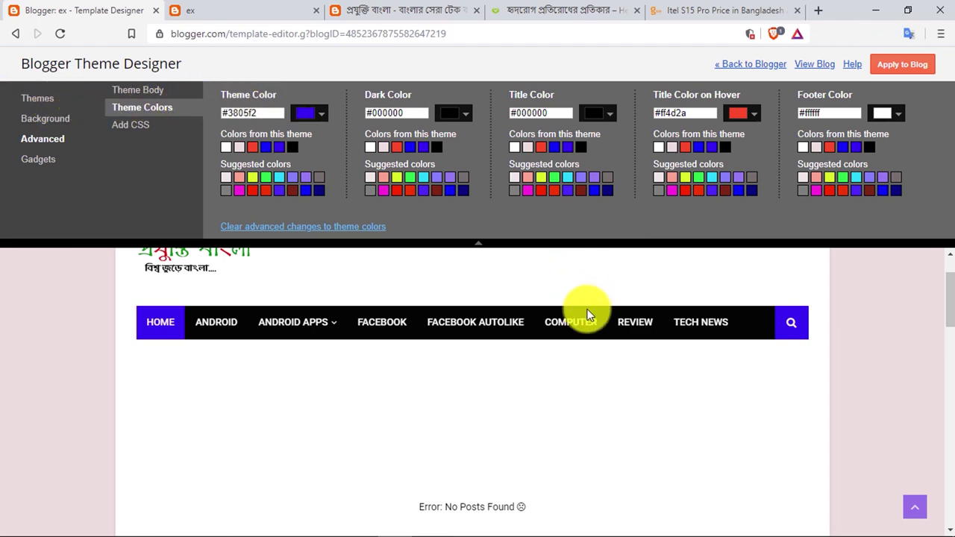
scroll(561, 299, "up", 1)
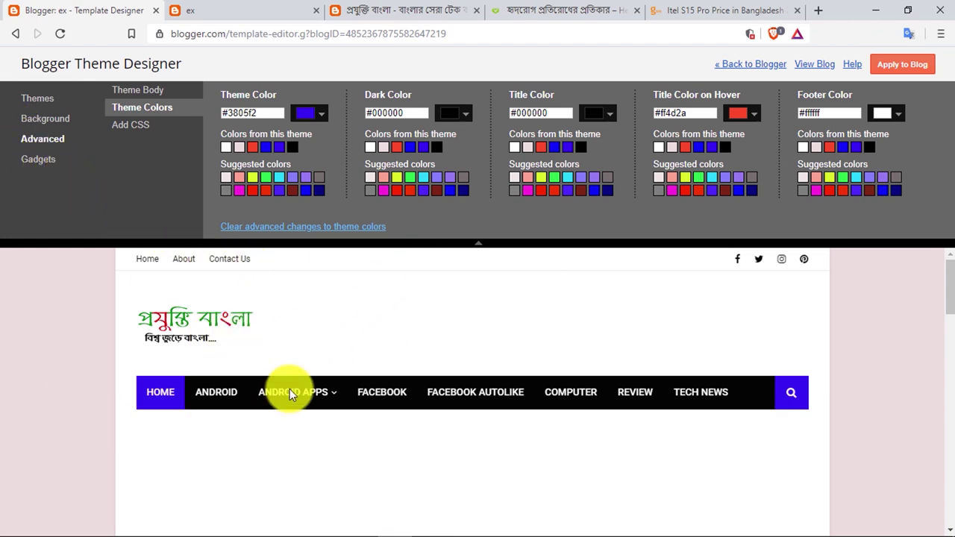
Step: Apply the customized theme to the ex blog, and reload the live blog to review its new colors
left_click(907, 66)
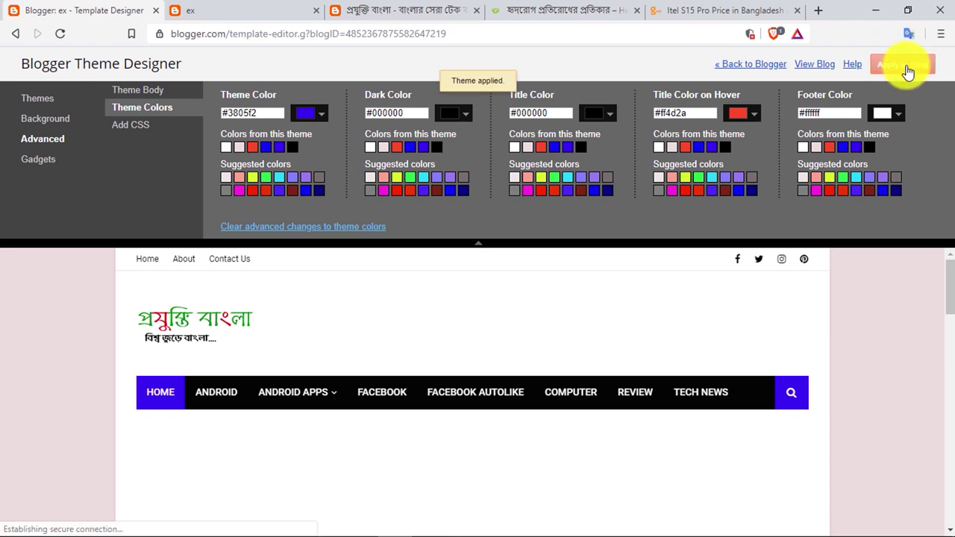
left_click(234, 6)
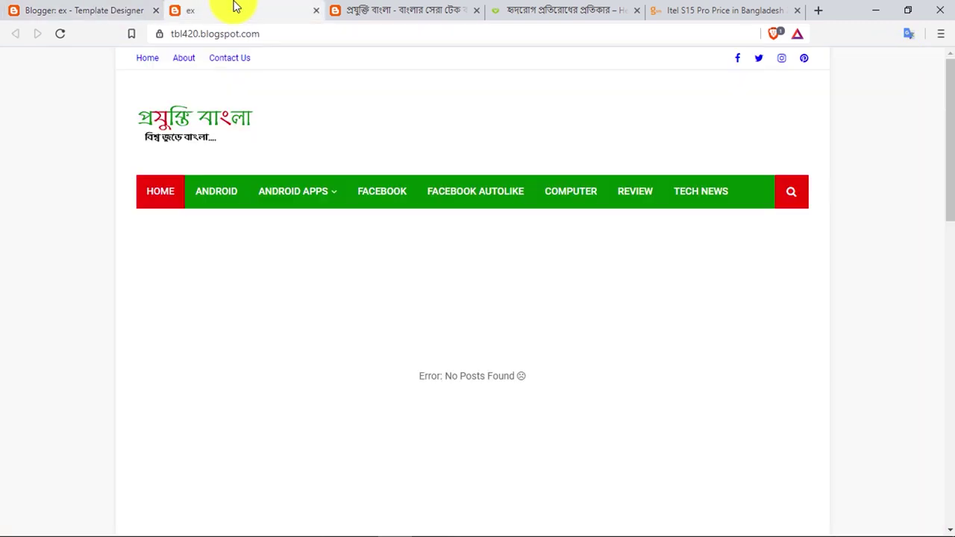
left_click(60, 41)
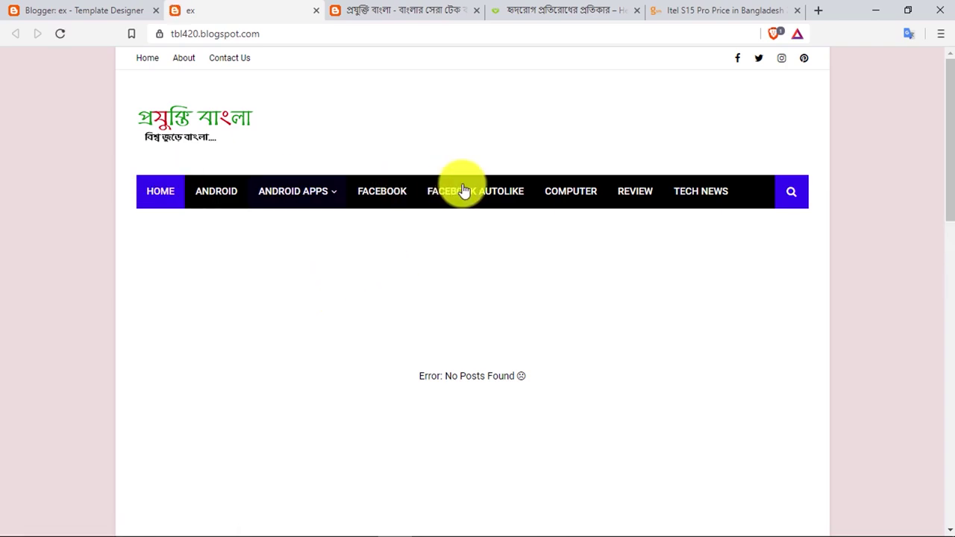
scroll(649, 190, "down", 3)
scroll(648, 193, "up", 3)
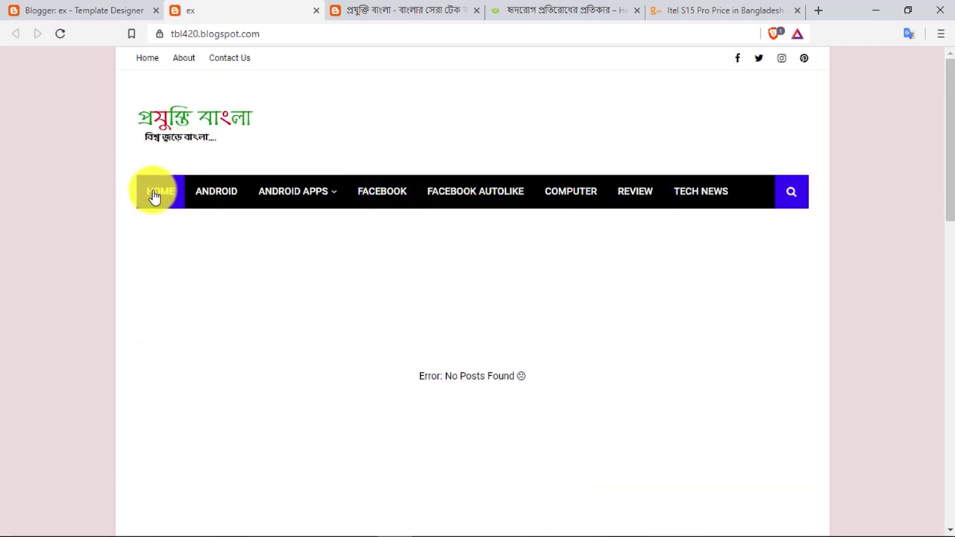
scroll(590, 294, "down", 5)
scroll(574, 294, "up", 5)
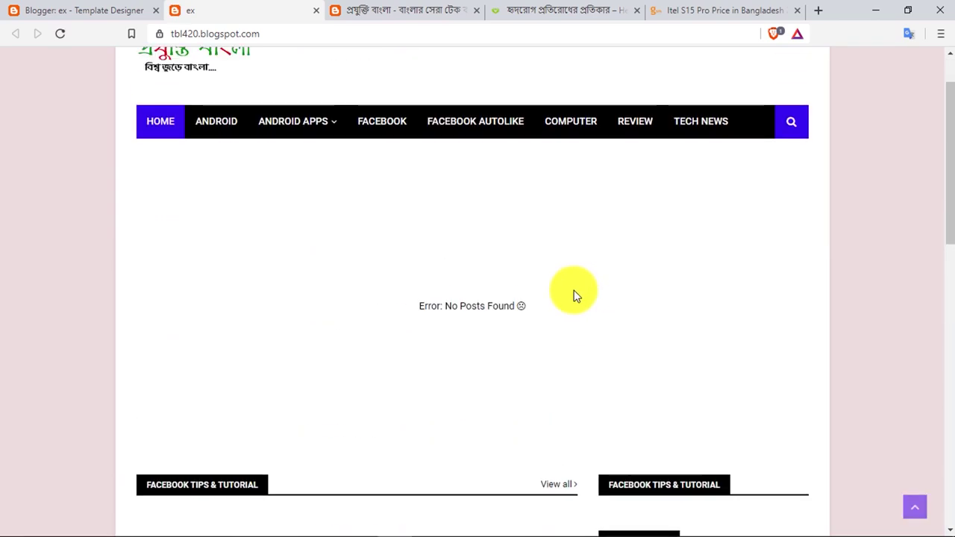
Step: Open the ex blog's Layout page and look through its gadget sections
left_click(83, 11)
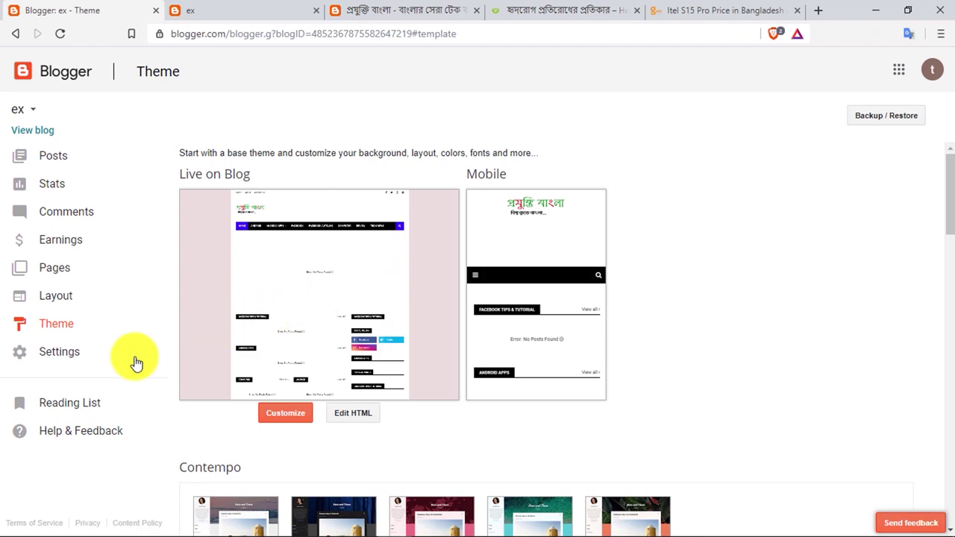
left_click(54, 296)
scroll(411, 299, "down", 5)
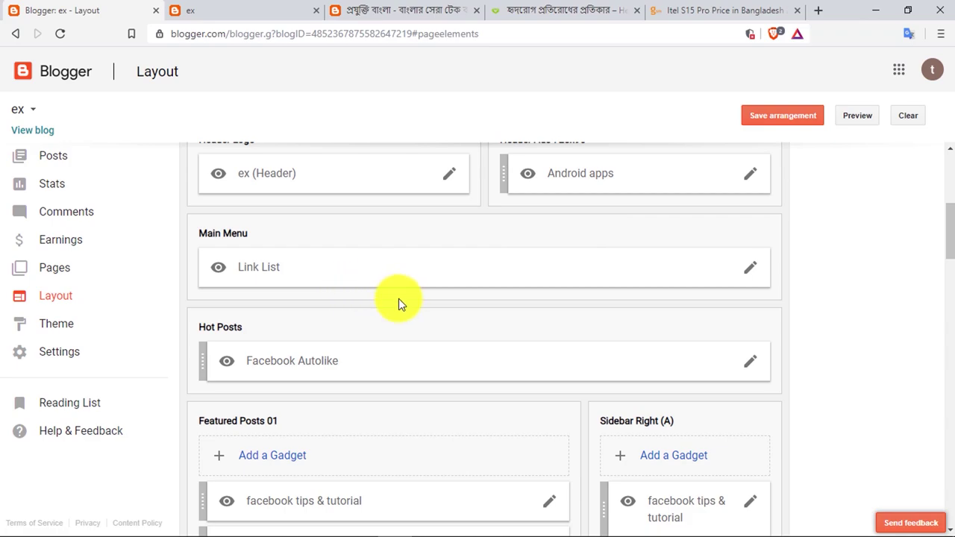
scroll(399, 298, "down", 5)
scroll(399, 300, "up", 4)
Step: Look through the prozuktibangla1 homepage, and compare it with the ex blog's layout and live homepage
left_click(400, 9)
scroll(396, 246, "down", 5)
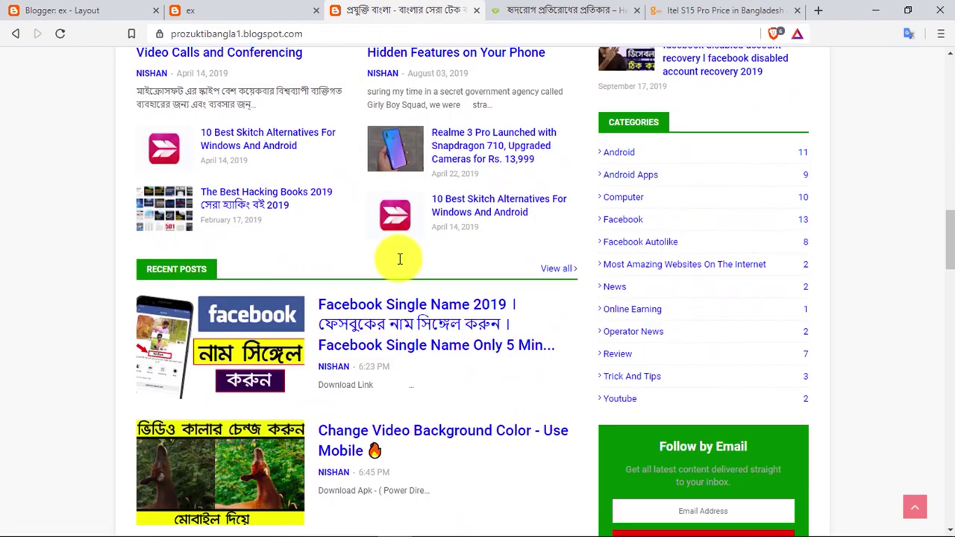
scroll(403, 258, "down", 4)
scroll(406, 261, "up", 15)
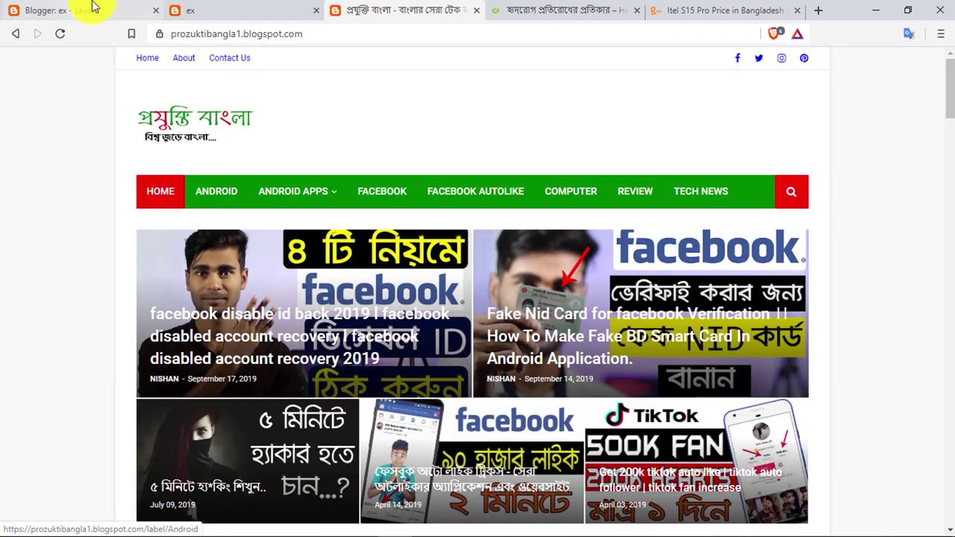
left_click(97, 10)
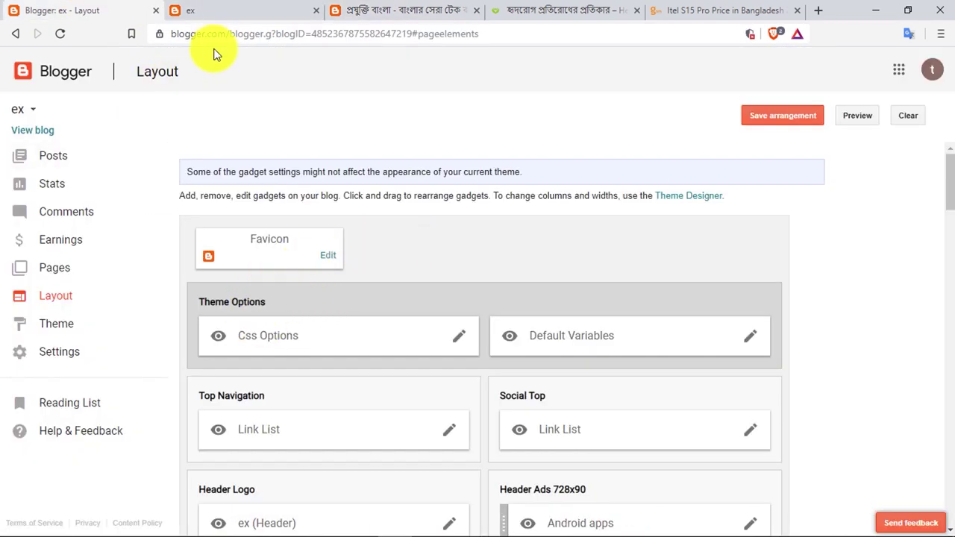
left_click(226, 11)
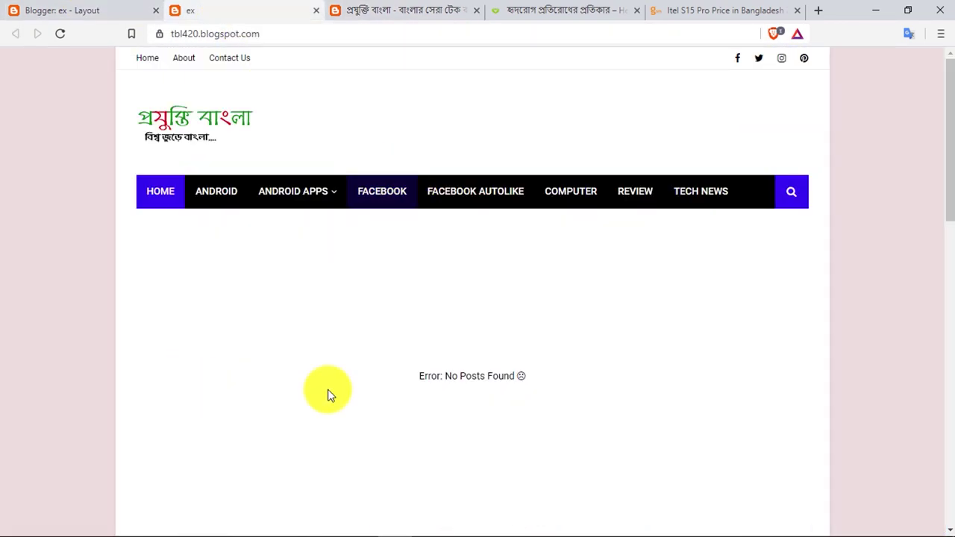
left_click(399, 10)
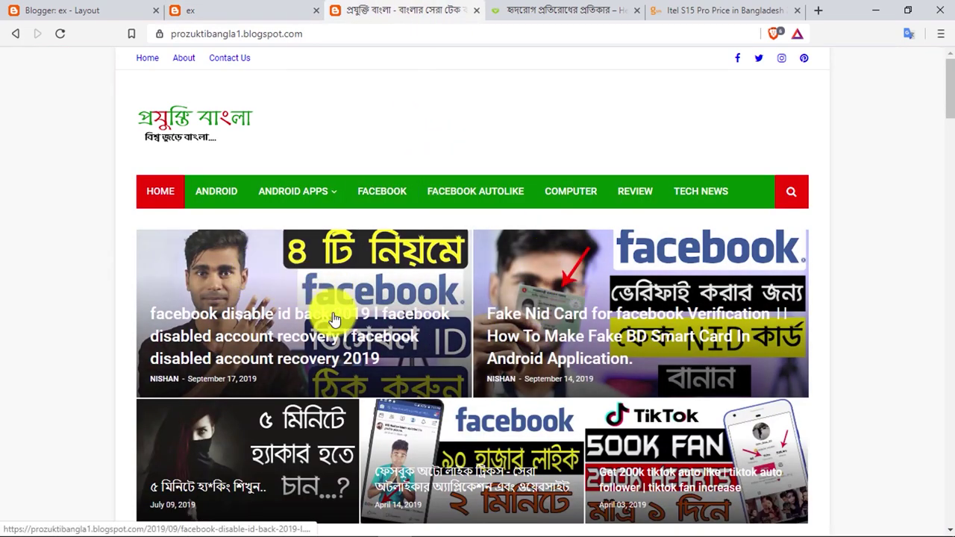
key("ctrl+shift+Tab")
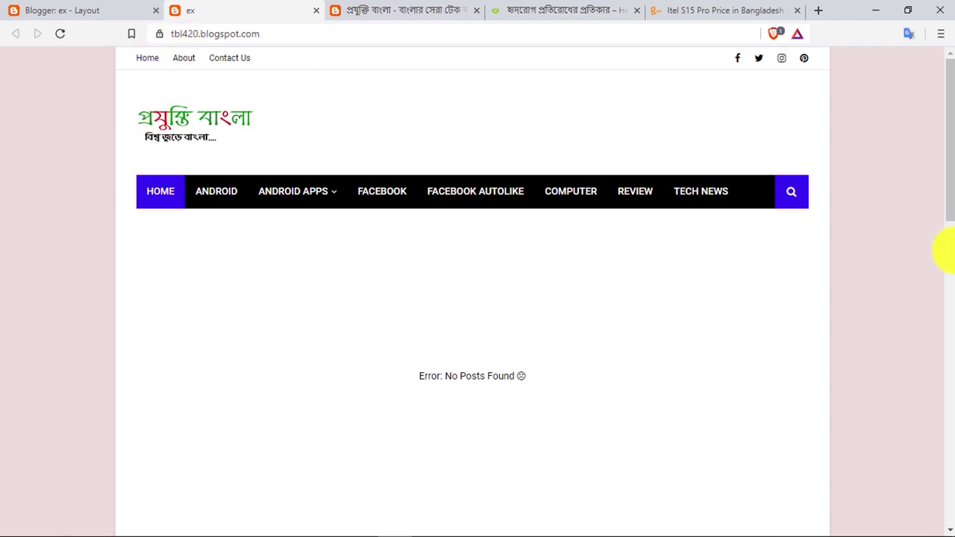
Step: Inspect the live ex blog from its header and menu down to the post sections, sidebar and footer
scroll(942, 299, "down", 10)
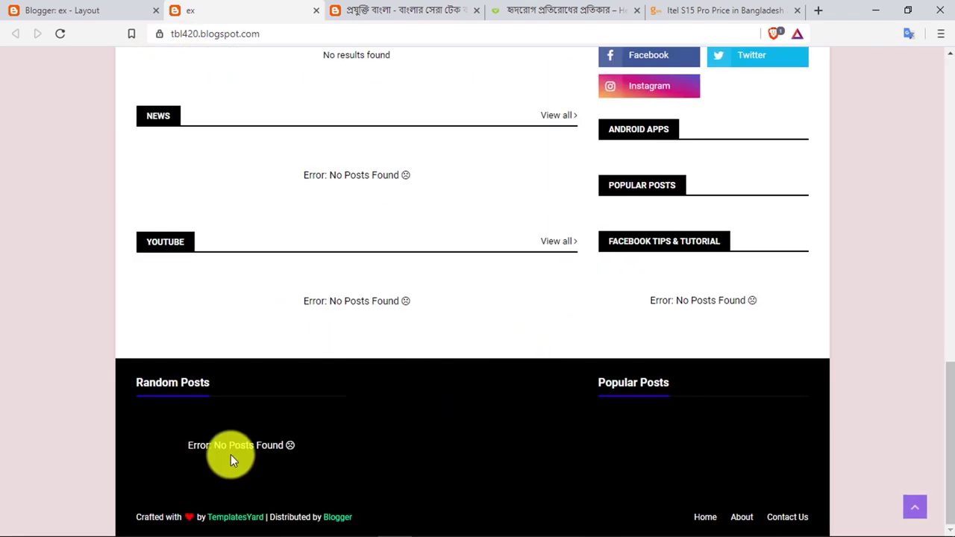
scroll(433, 470, "up", 10)
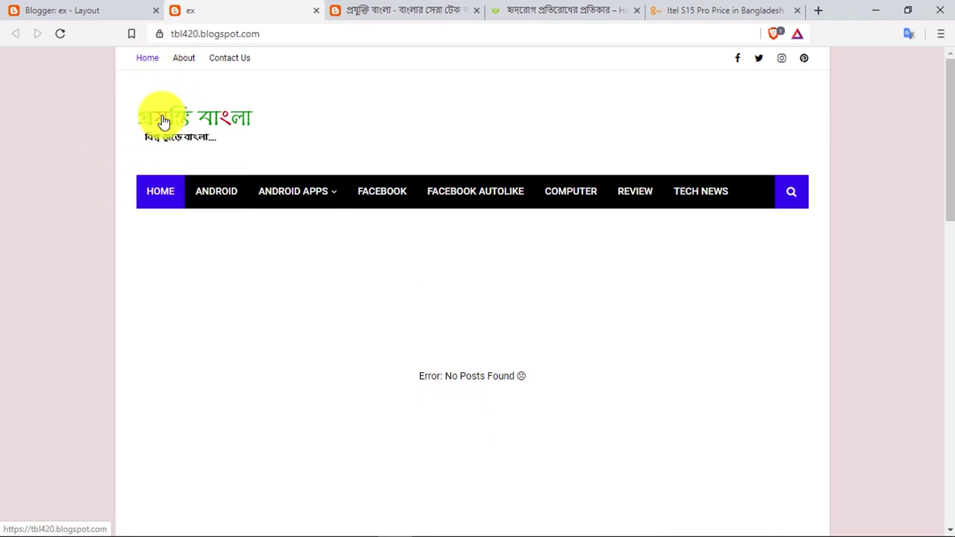
scroll(169, 162, "down", 4)
scroll(187, 226, "down", 8)
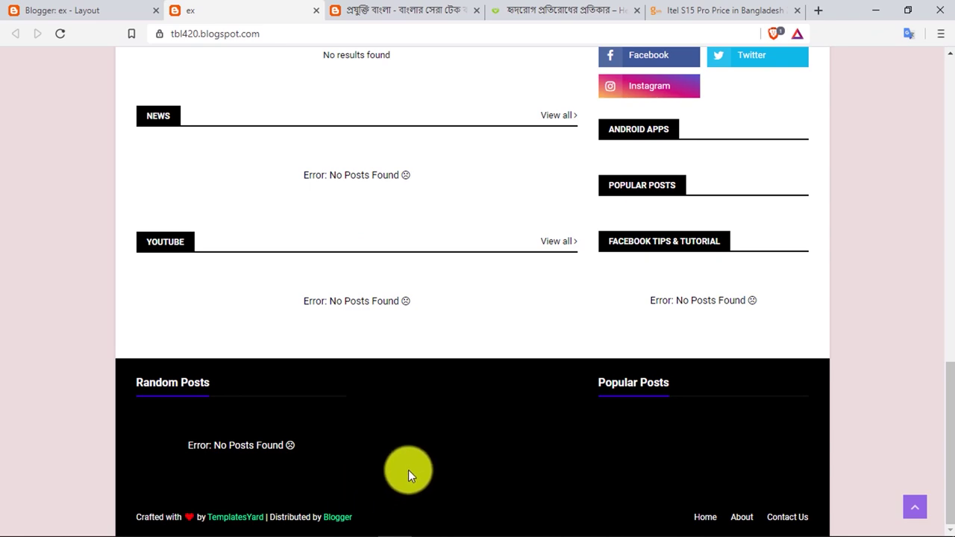
scroll(446, 469, "up", 5)
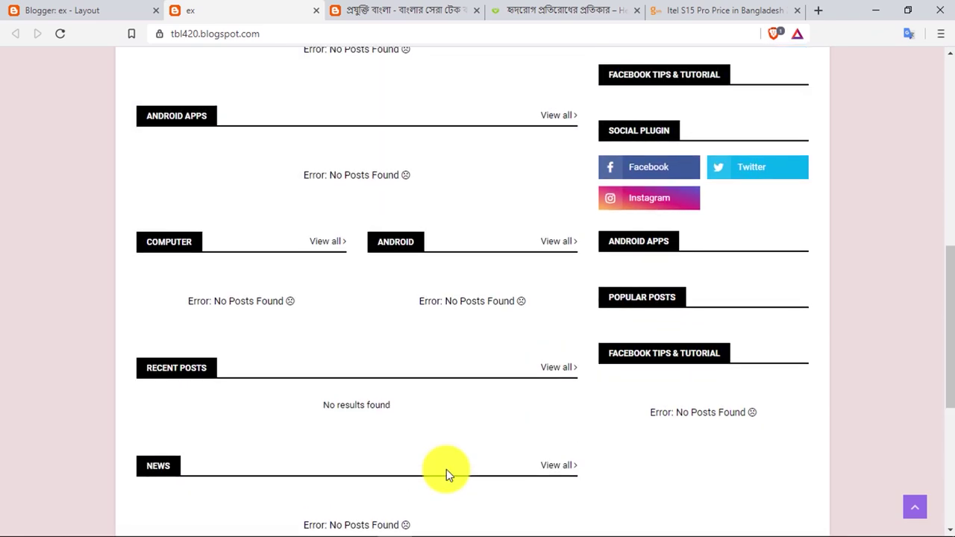
scroll(447, 469, "up", 6)
scroll(447, 472, "up", 2)
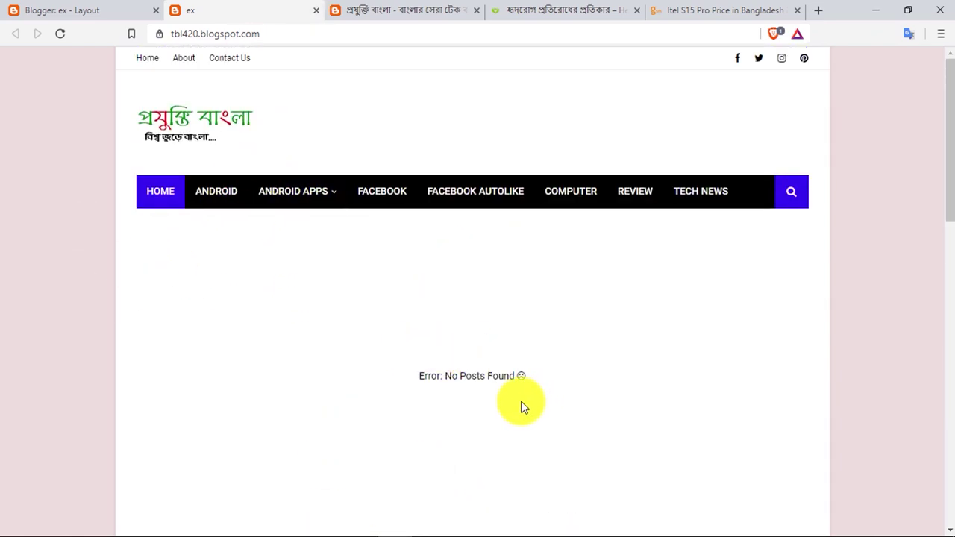
Step: Examine how posts fill the featured, Android apps and popular sections on prozuktibangla1, and return to the live ex blog
left_click(410, 10)
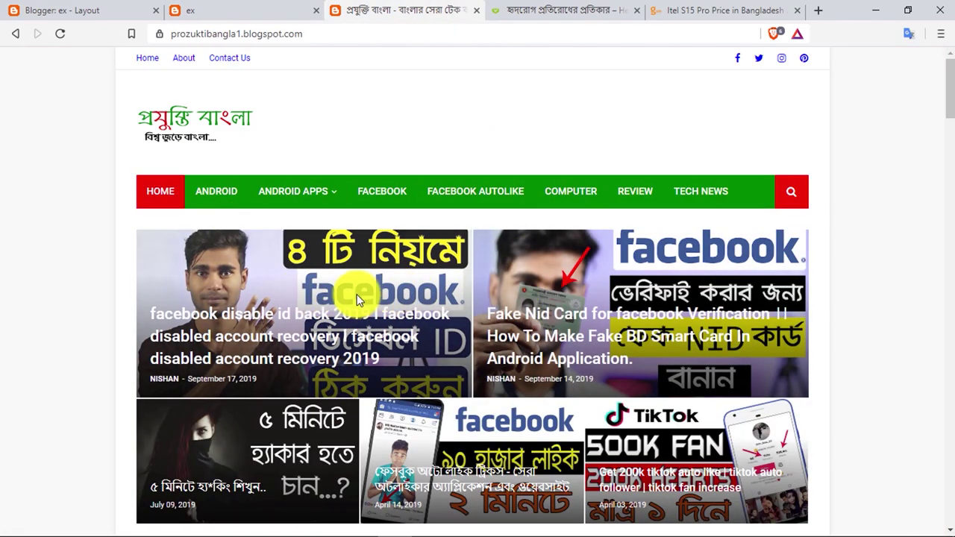
scroll(335, 287, "down", 7)
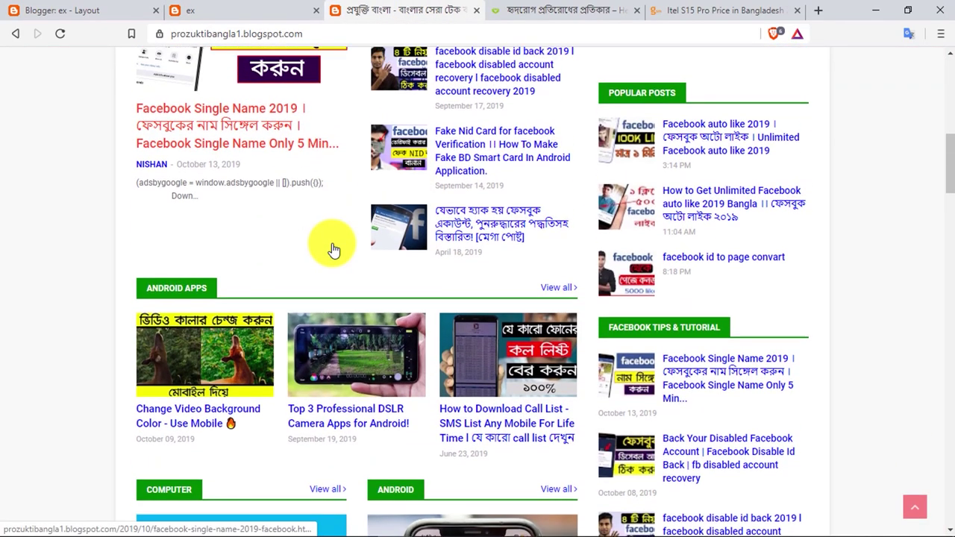
scroll(230, 195, "up", 2)
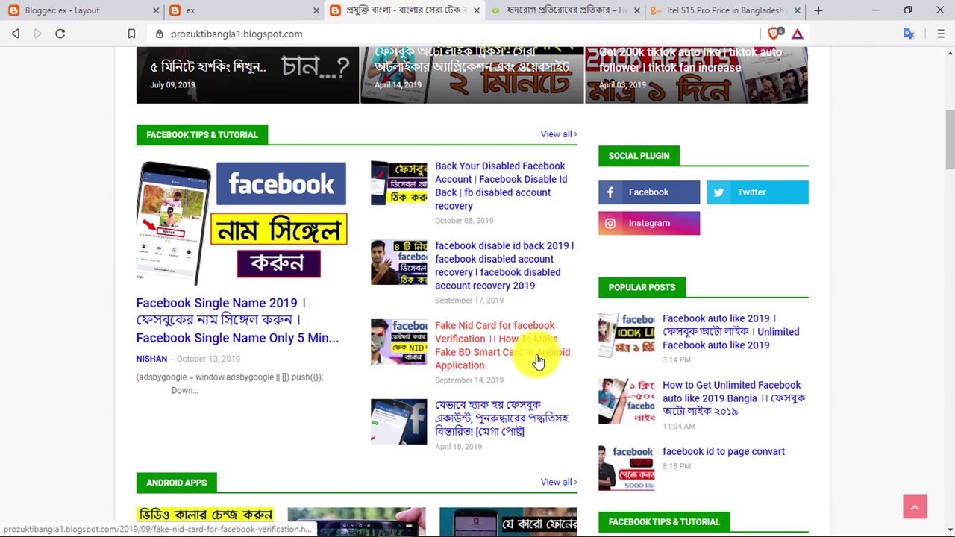
scroll(537, 362, "up", 4)
left_click(198, 9)
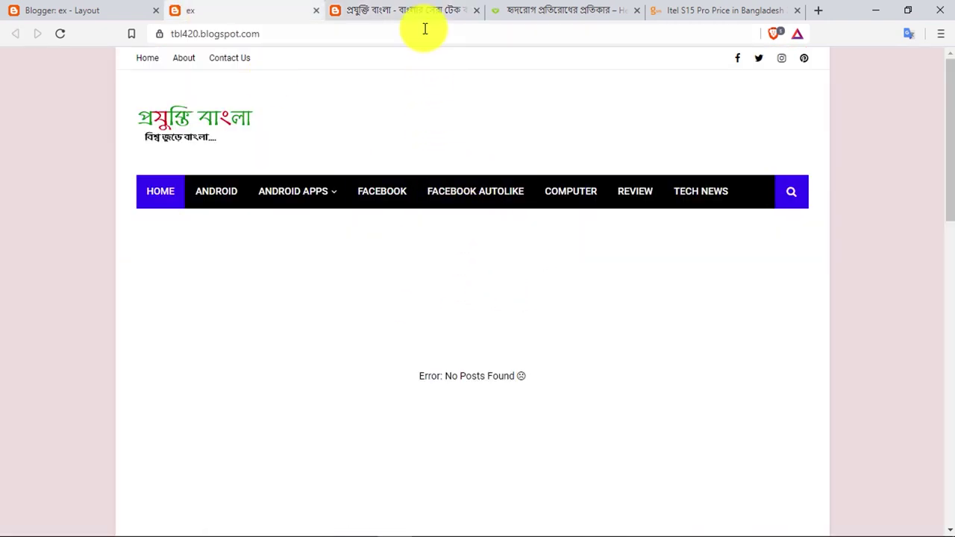
Step: Check the top of the prozuktibangla1 homepage, and open the ex blog's list of posts
left_click(378, 12)
scroll(405, 181, "up", 3)
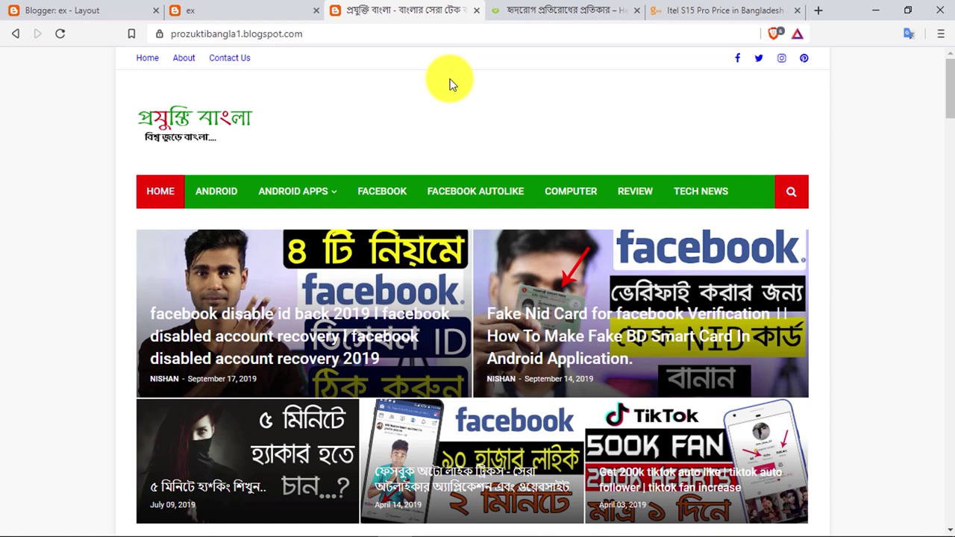
left_click(54, 9)
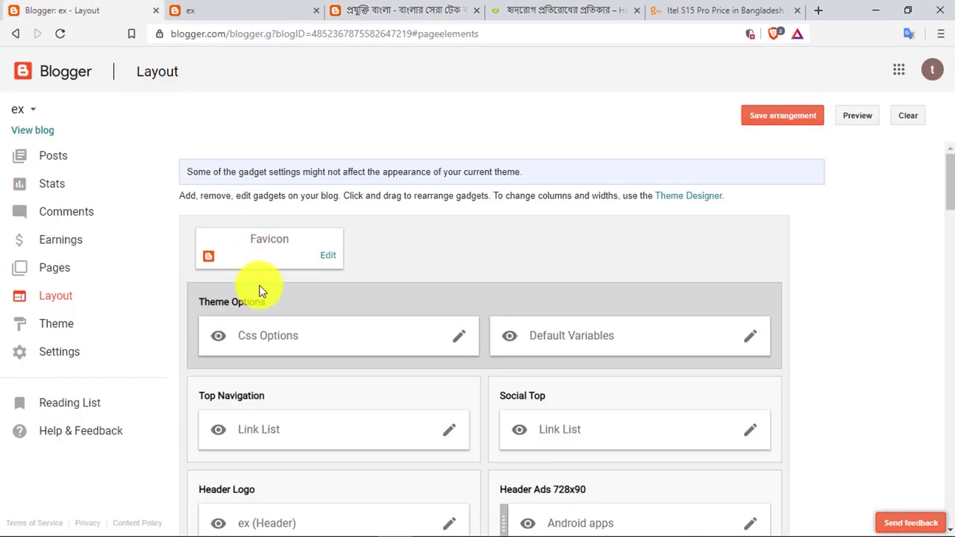
left_click(70, 168)
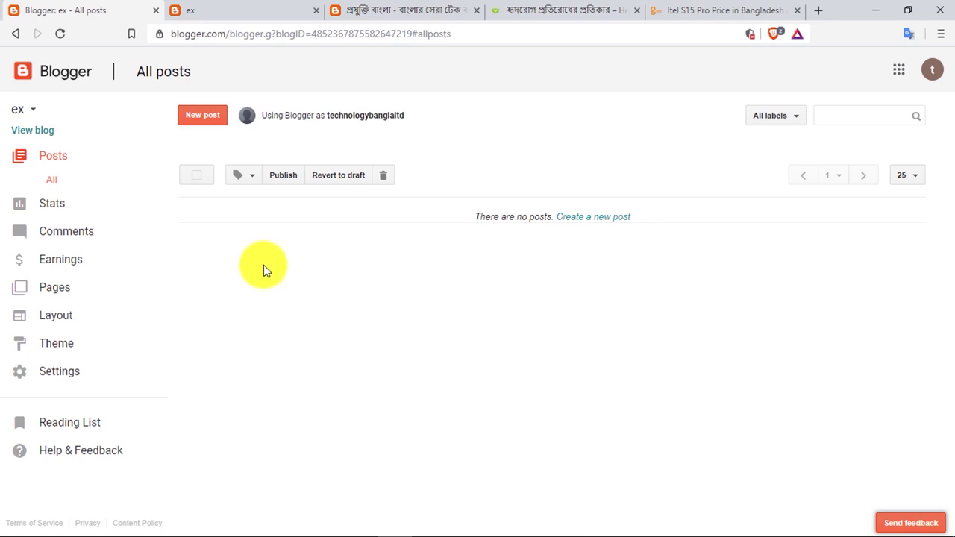
Step: Look through the heart disease article on healthbanglatips.com from its headline down through its sections
left_click(549, 10)
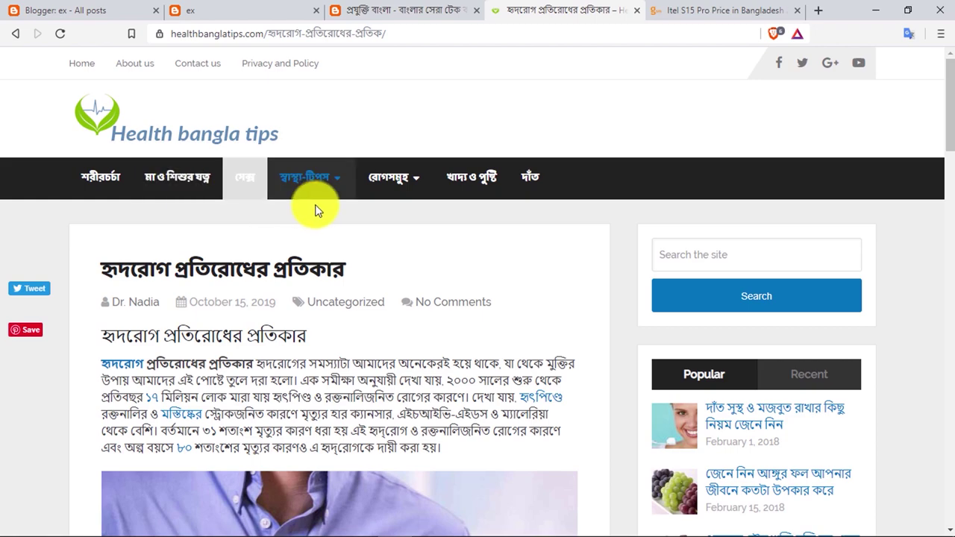
scroll(186, 269, "down", 1)
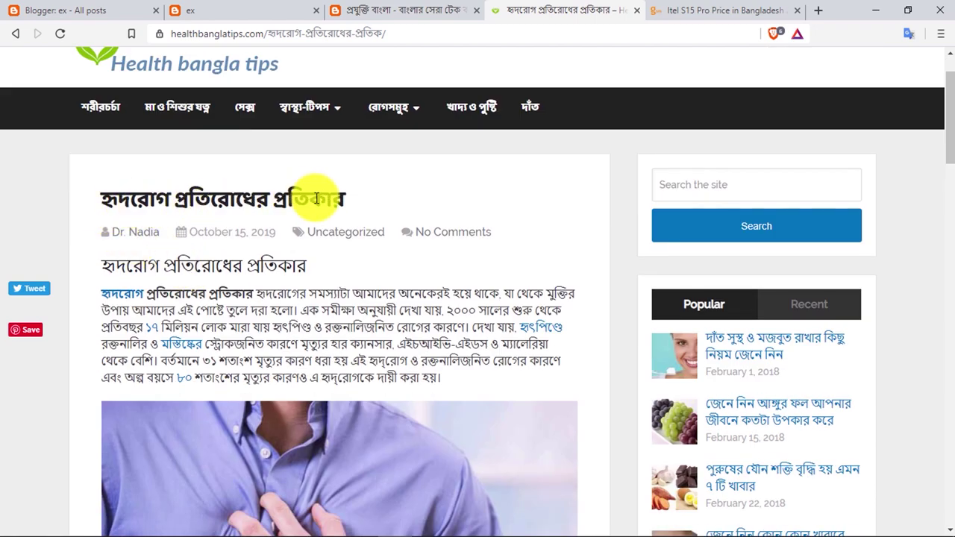
scroll(142, 209, "down", 7)
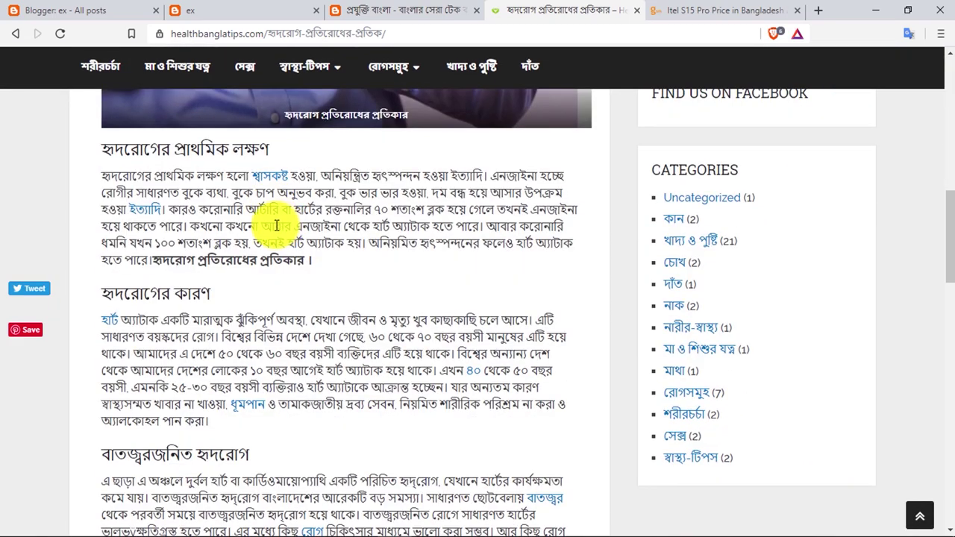
scroll(228, 164, "down", 10)
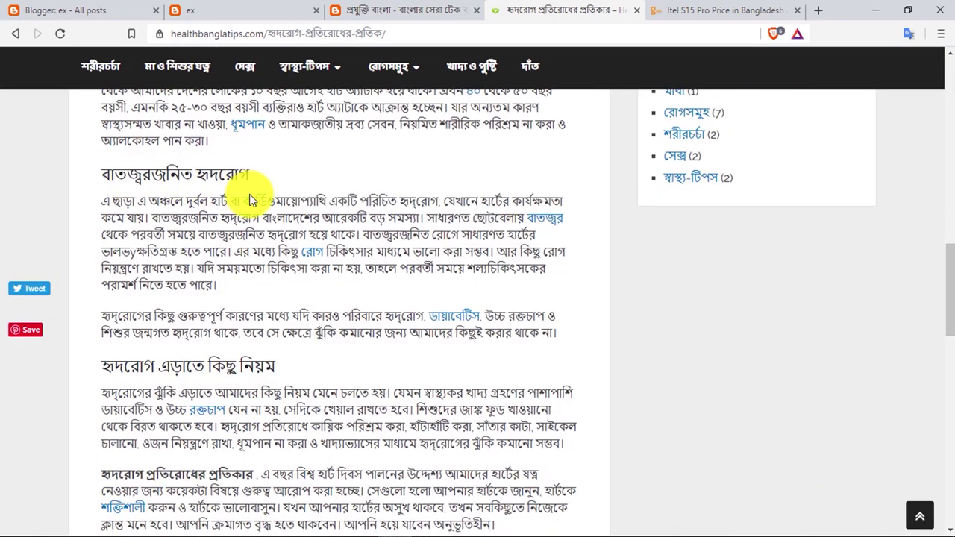
scroll(224, 202, "up", 20)
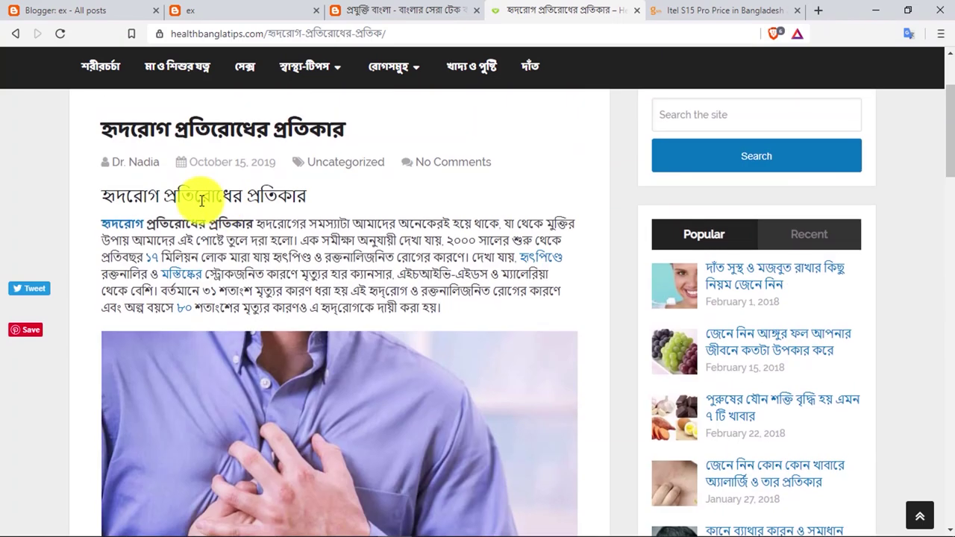
Step: Create a new post in the ex blog and look over its empty title and body areas
left_click(82, 9)
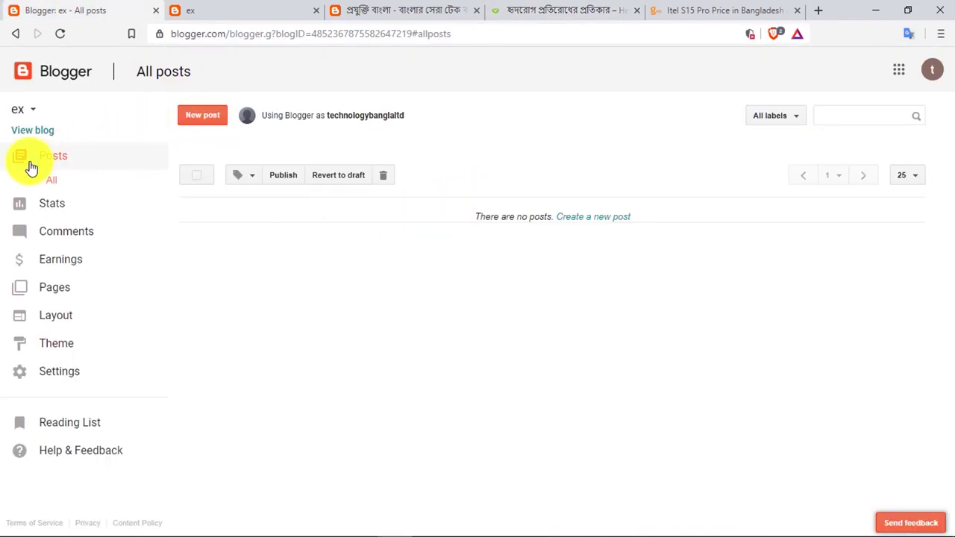
left_click(208, 119)
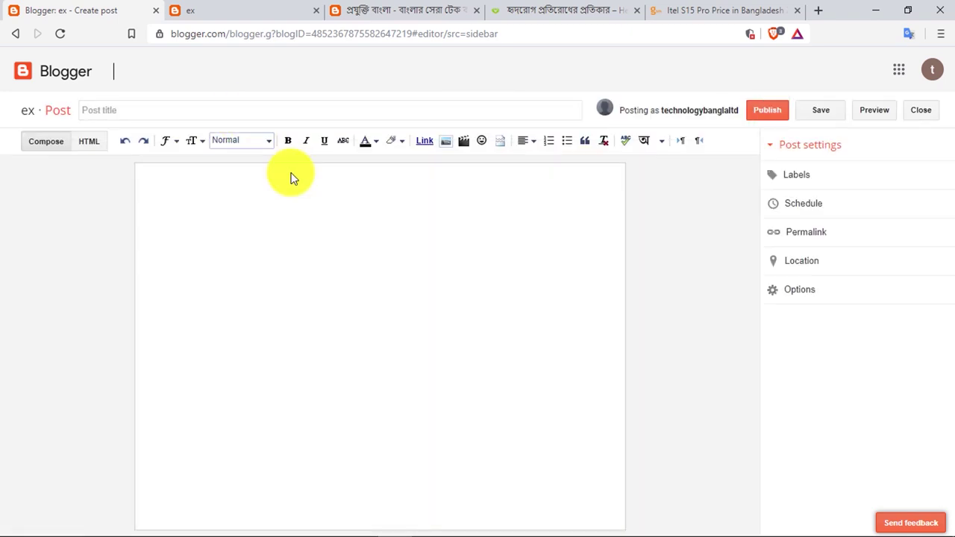
left_click(229, 187)
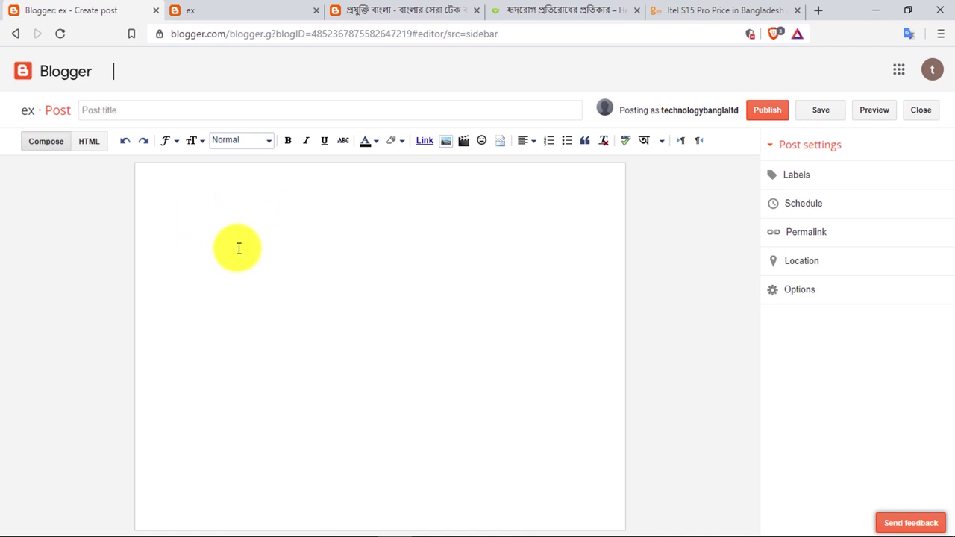
left_click(105, 112)
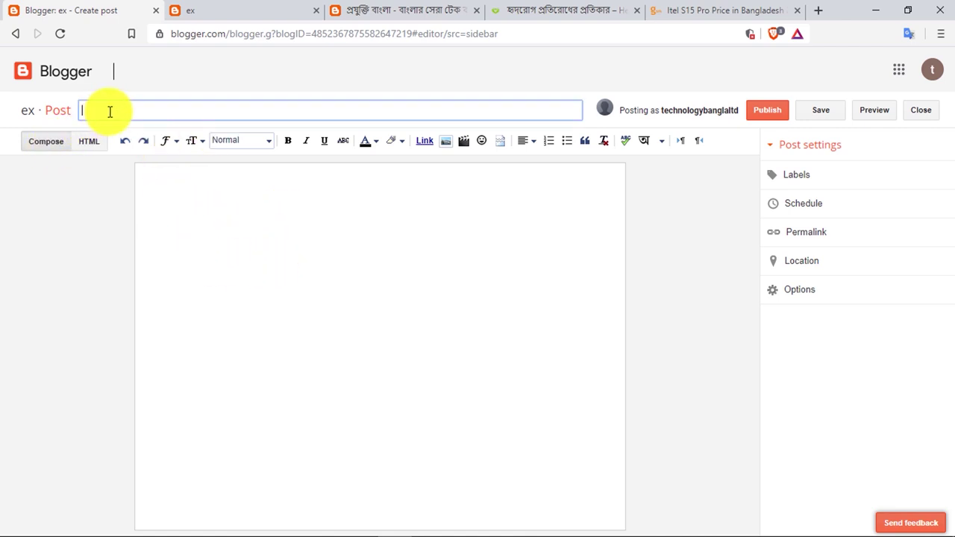
left_click(187, 207)
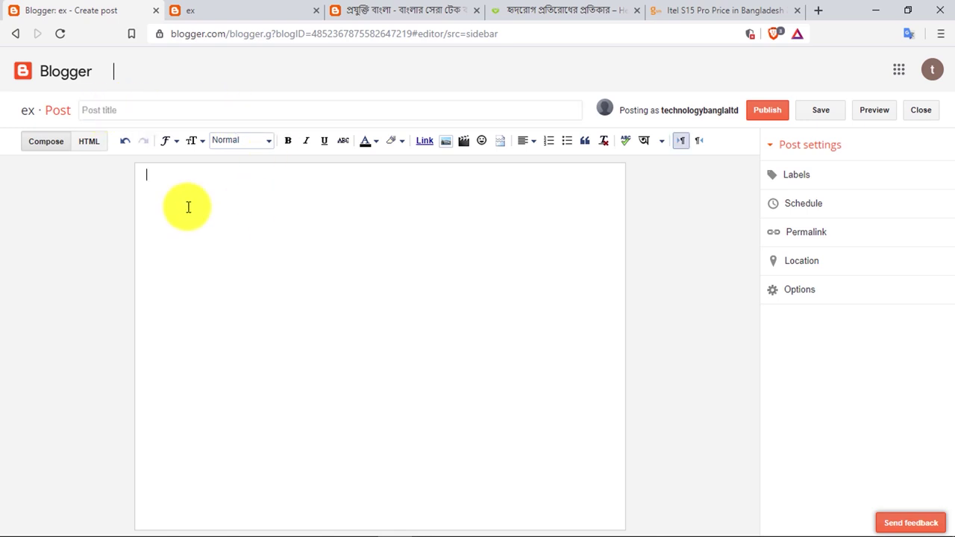
Step: Copy the healthbanglatips.com article's headline "হৃদরোগ প্রতিরোধের প্রতিকার" into the new post's title
left_click(550, 10)
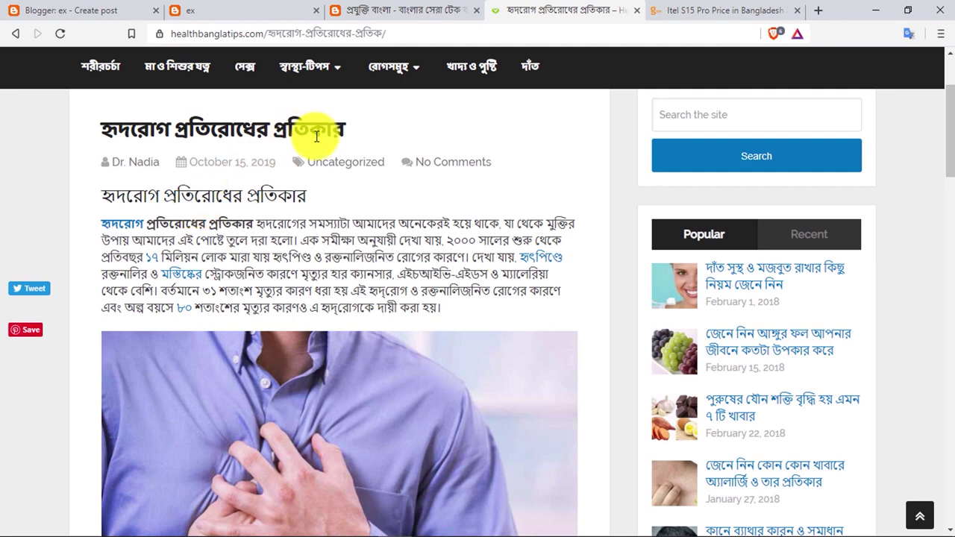
left_click_drag(348, 128, 112, 124)
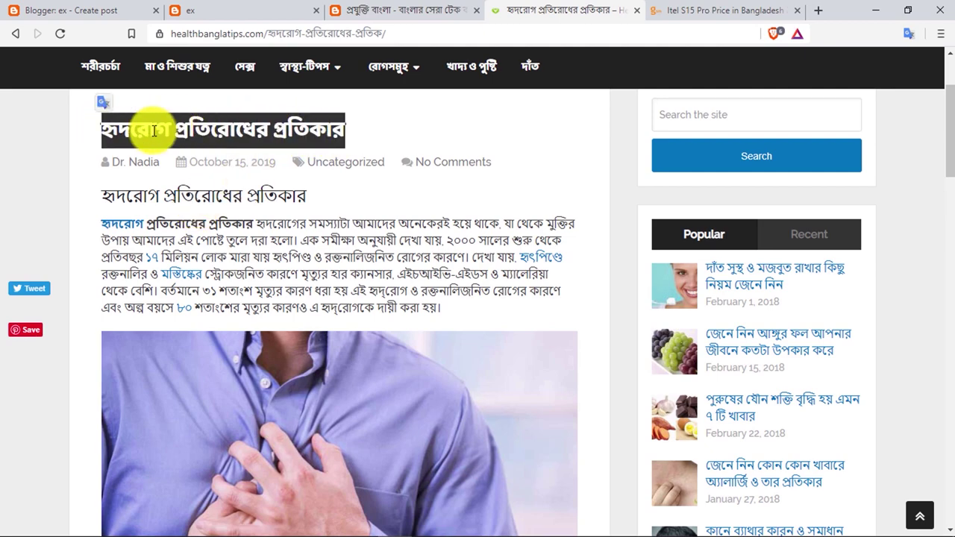
right_click(234, 130)
left_click(276, 140)
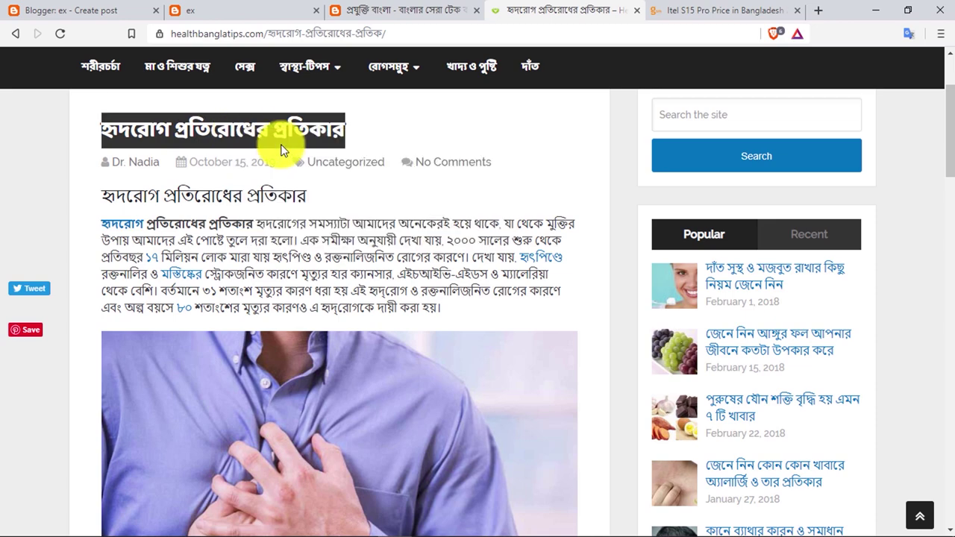
left_click(78, 10)
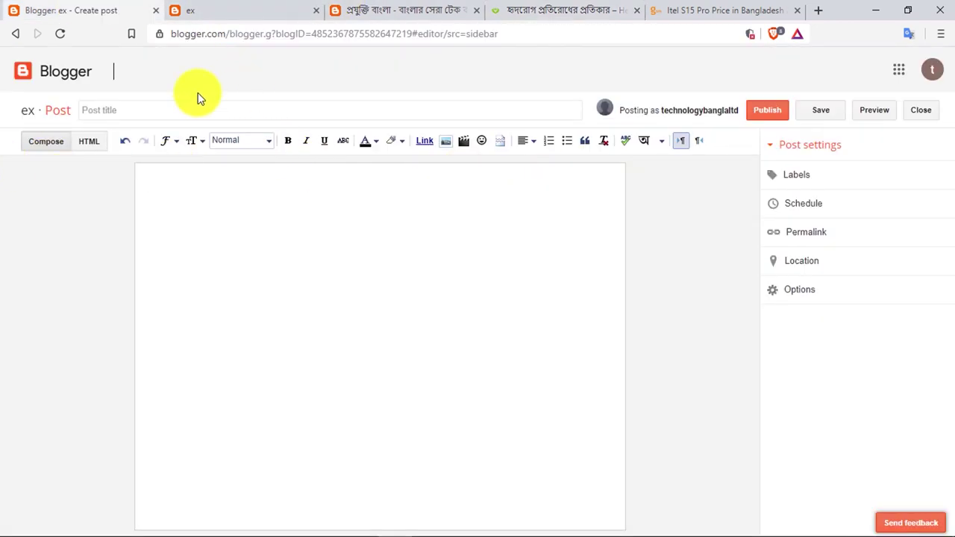
left_click(128, 109)
right_click(131, 111)
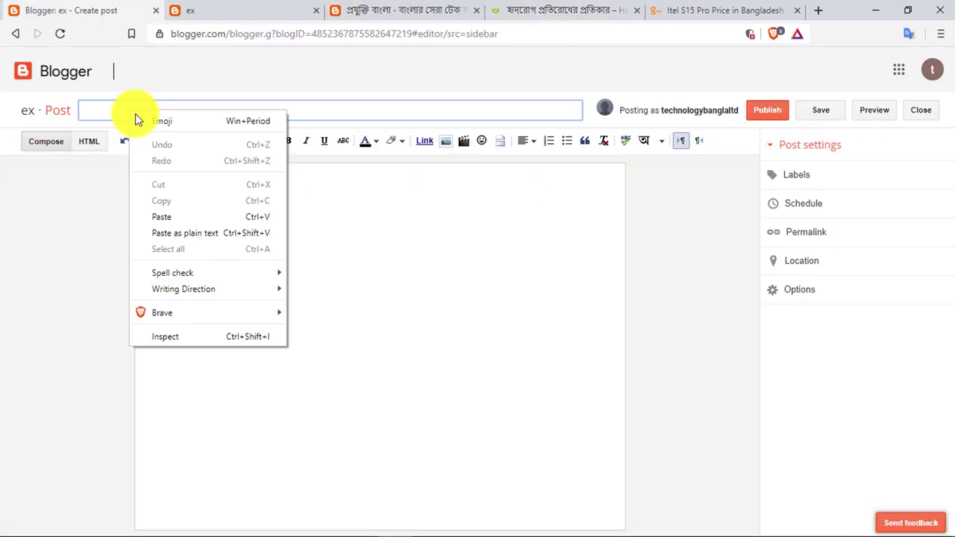
left_click(175, 216)
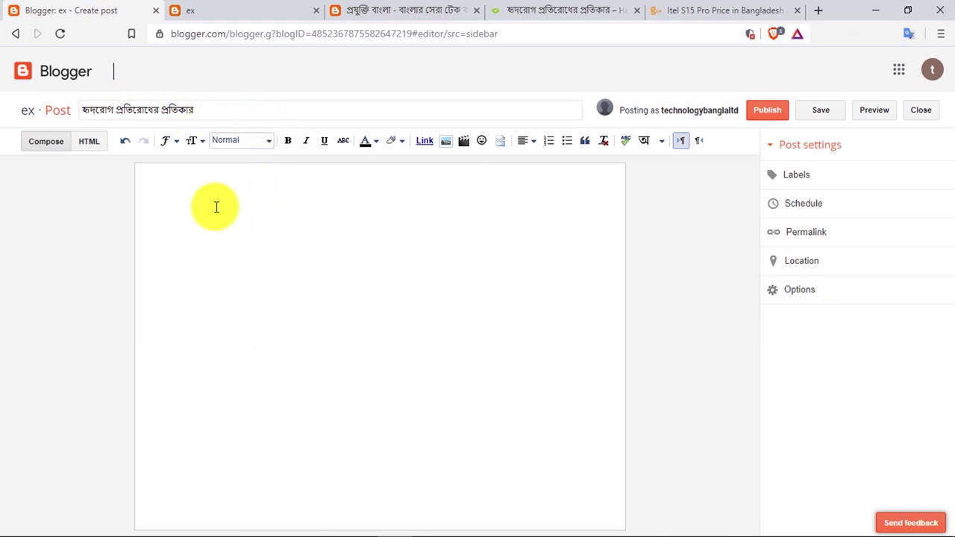
Step: Copy the article's text and image, from the first paragraph to just before the closing author credits, into the new post's body
left_click(192, 190)
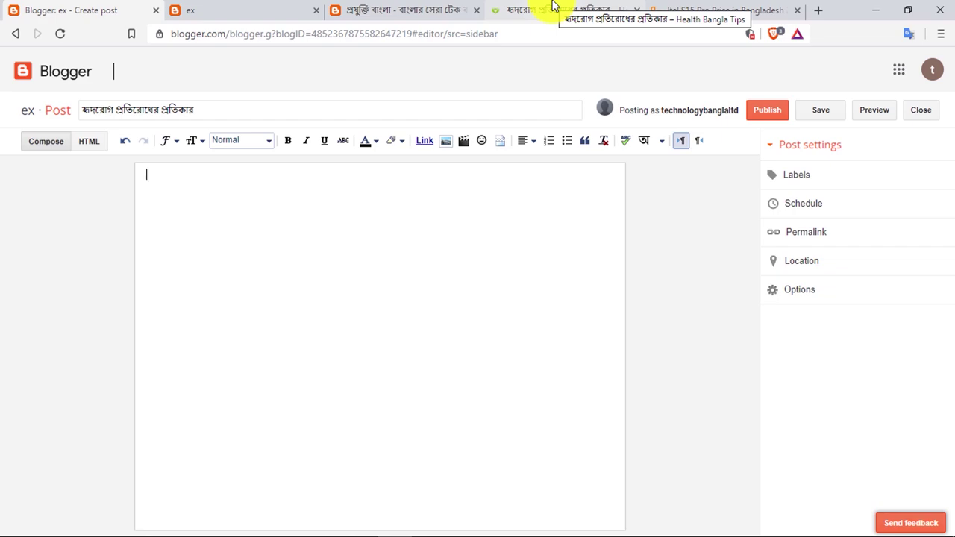
left_click(562, 7)
scroll(550, 122, "down", 5)
left_click_drag(160, 290, 90, 111)
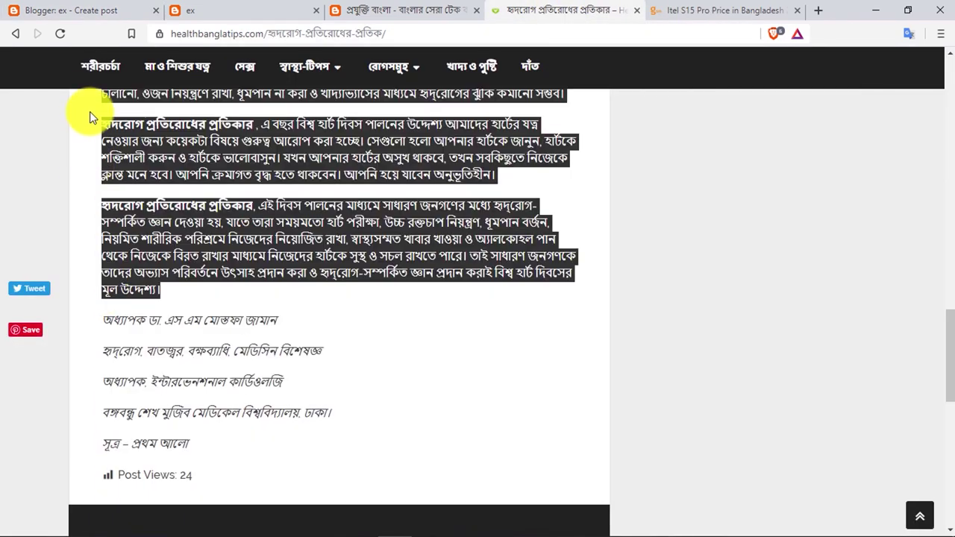
left_click_drag(92, 61, 139, 387)
scroll(132, 443, "up", 5)
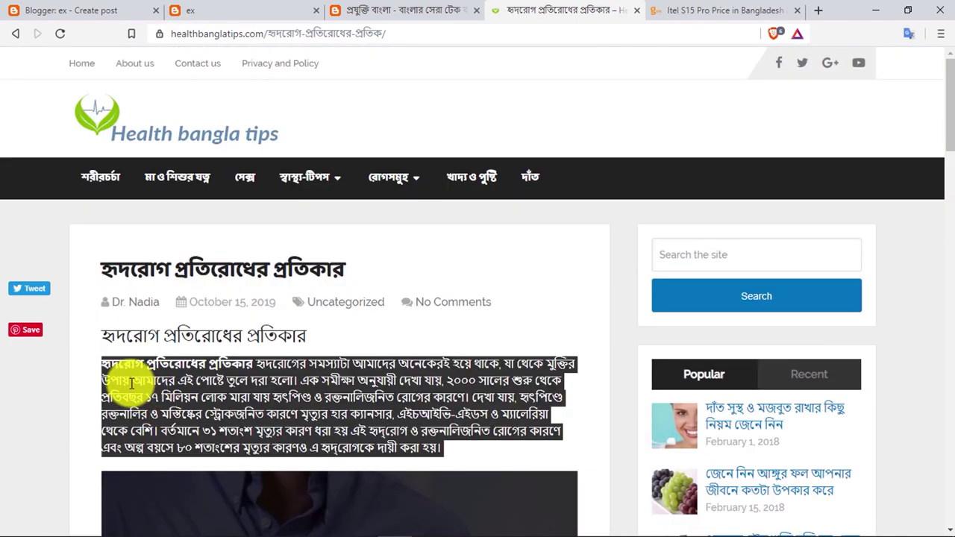
right_click(129, 384)
left_click(164, 395)
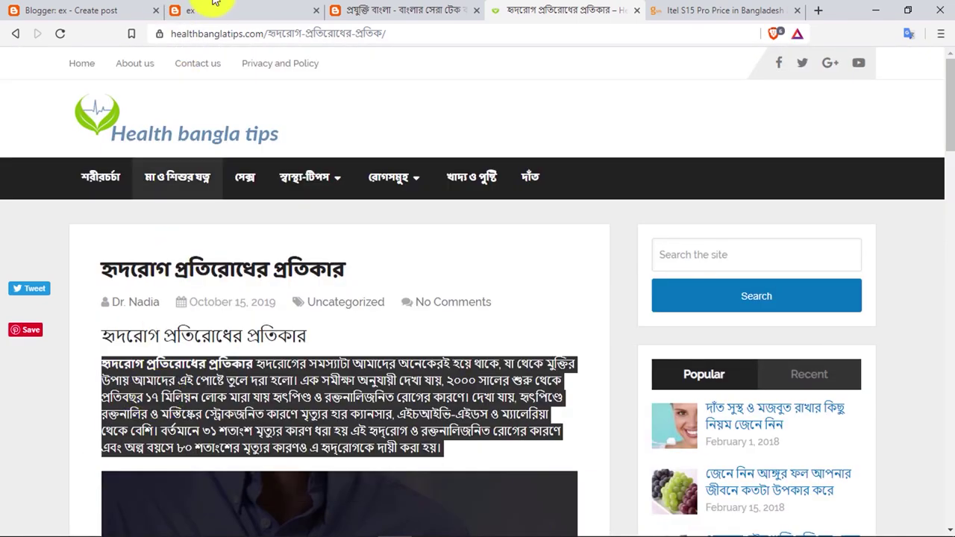
left_click(119, 10)
right_click(246, 266)
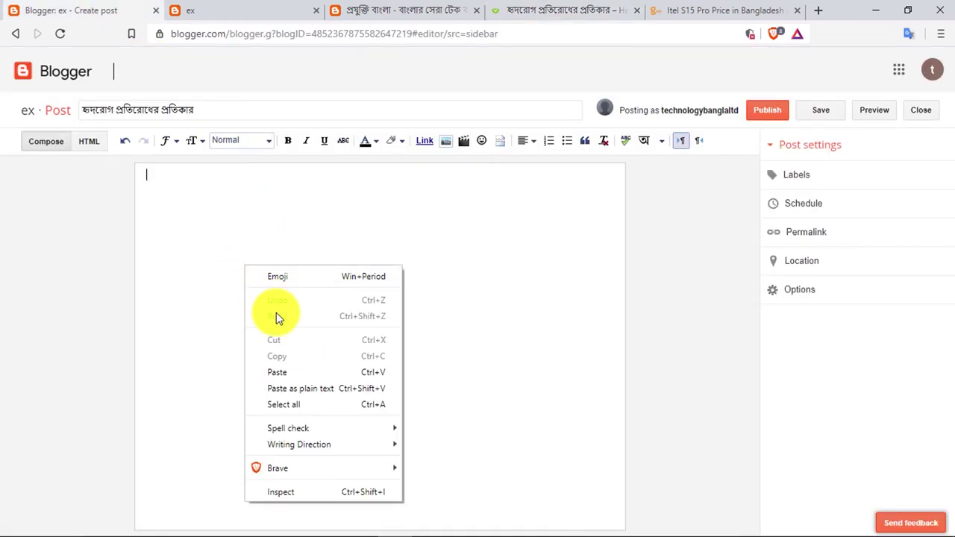
left_click(292, 371)
Step: Insert two blank lines above the first paragraph of the post, and look through the pasted content
scroll(335, 313, "up", 10)
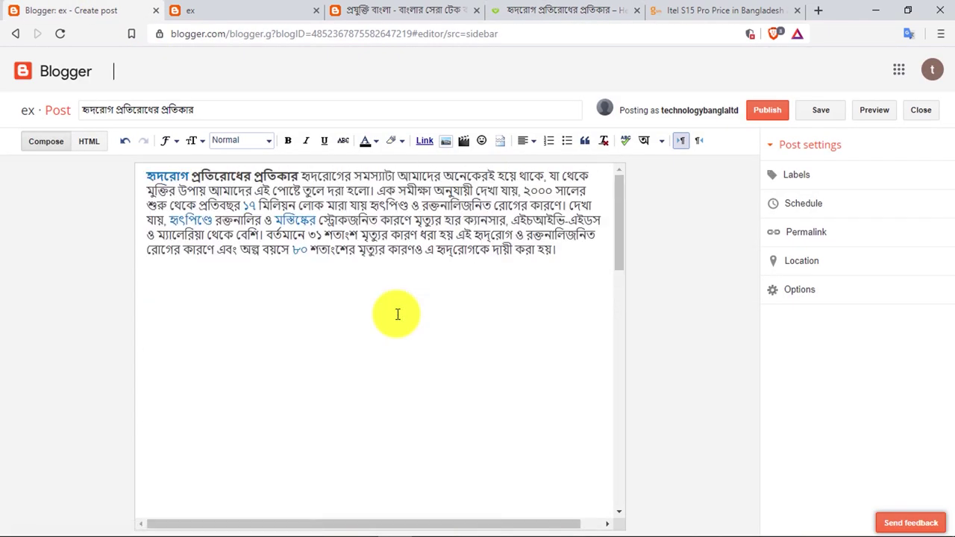
scroll(397, 305, "down", 5)
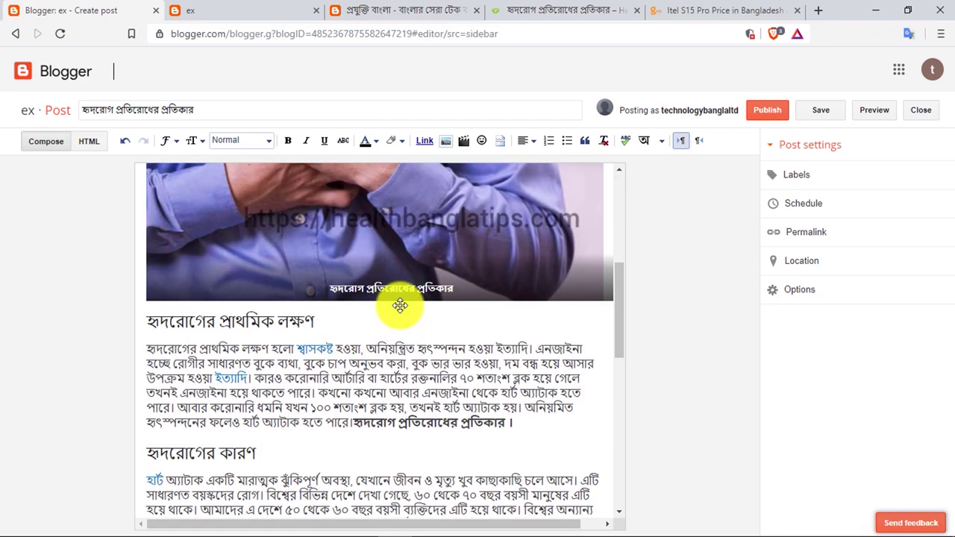
scroll(396, 304, "up", 5)
key("Return")
key("Return")
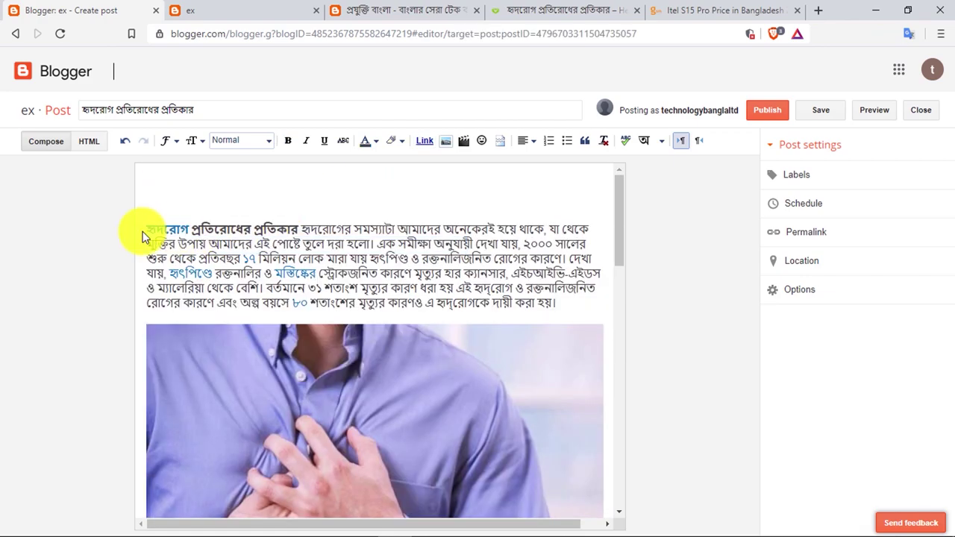
scroll(305, 273, "down", 6)
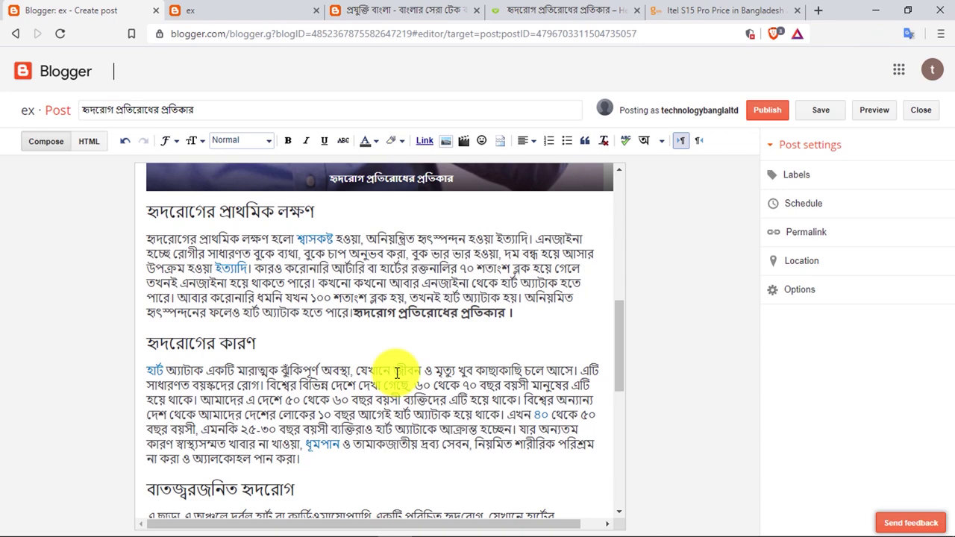
scroll(490, 321, "up", 7)
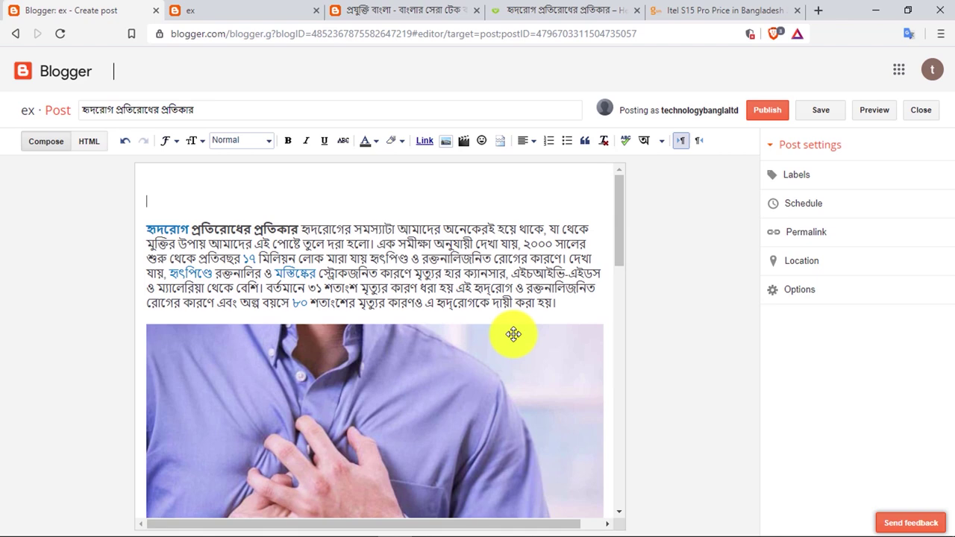